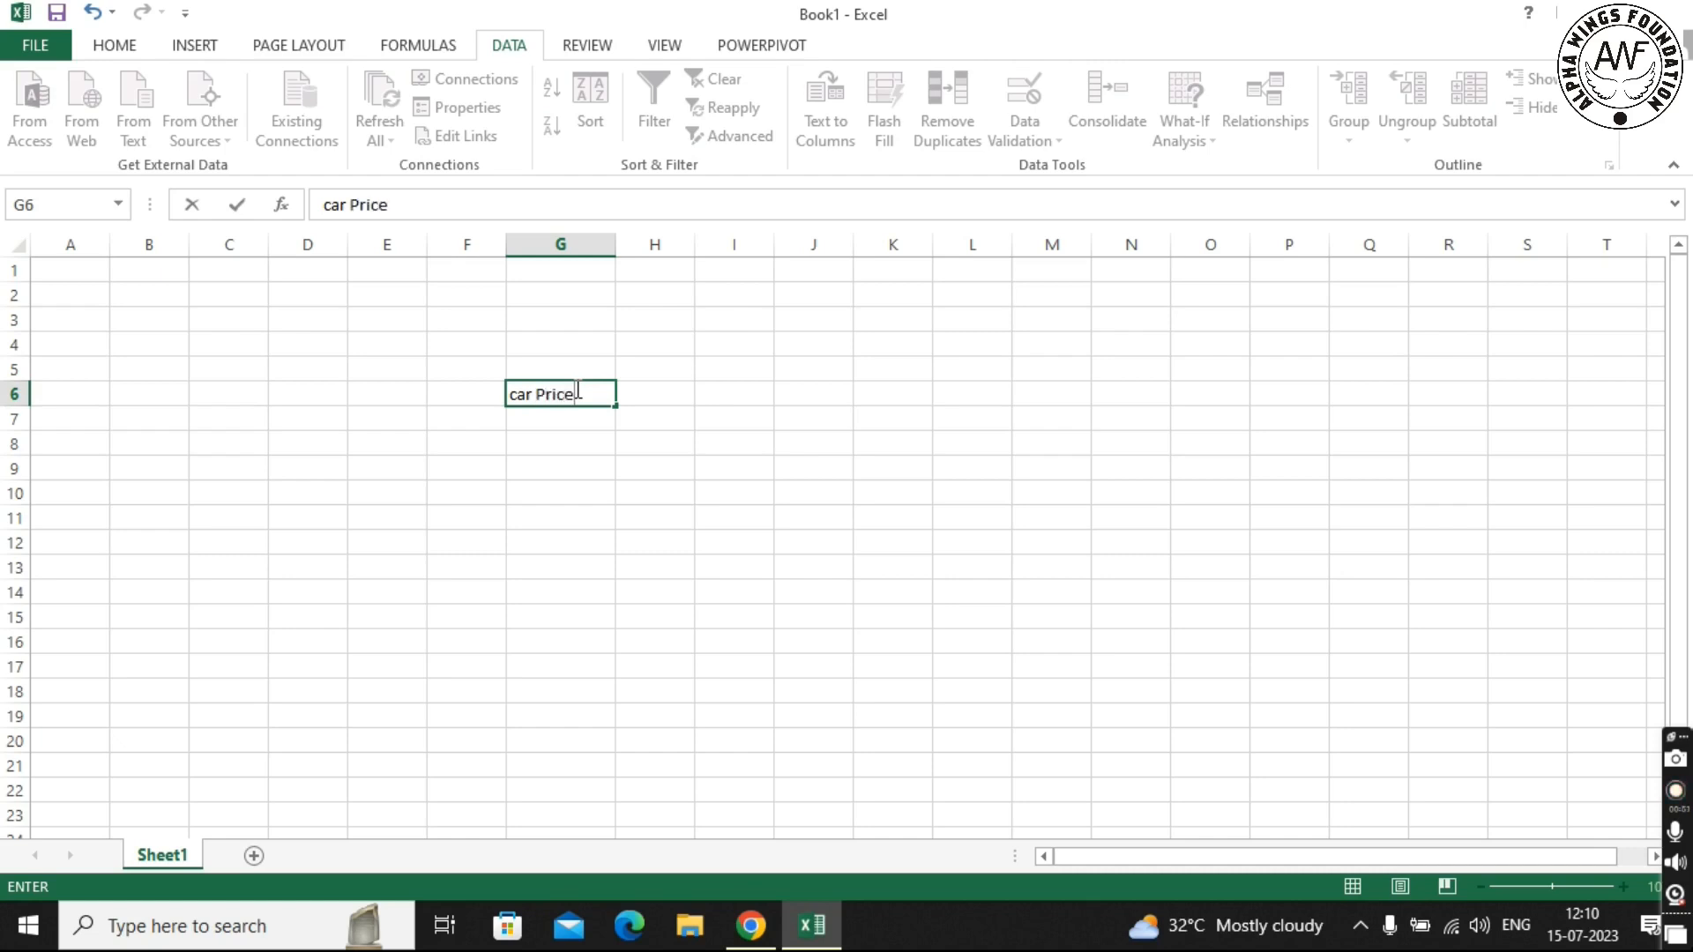
Enter 500000 as the car price in cell H6
{"action": "key", "text": "Tab"}
{"action": "type", "text": "50"}
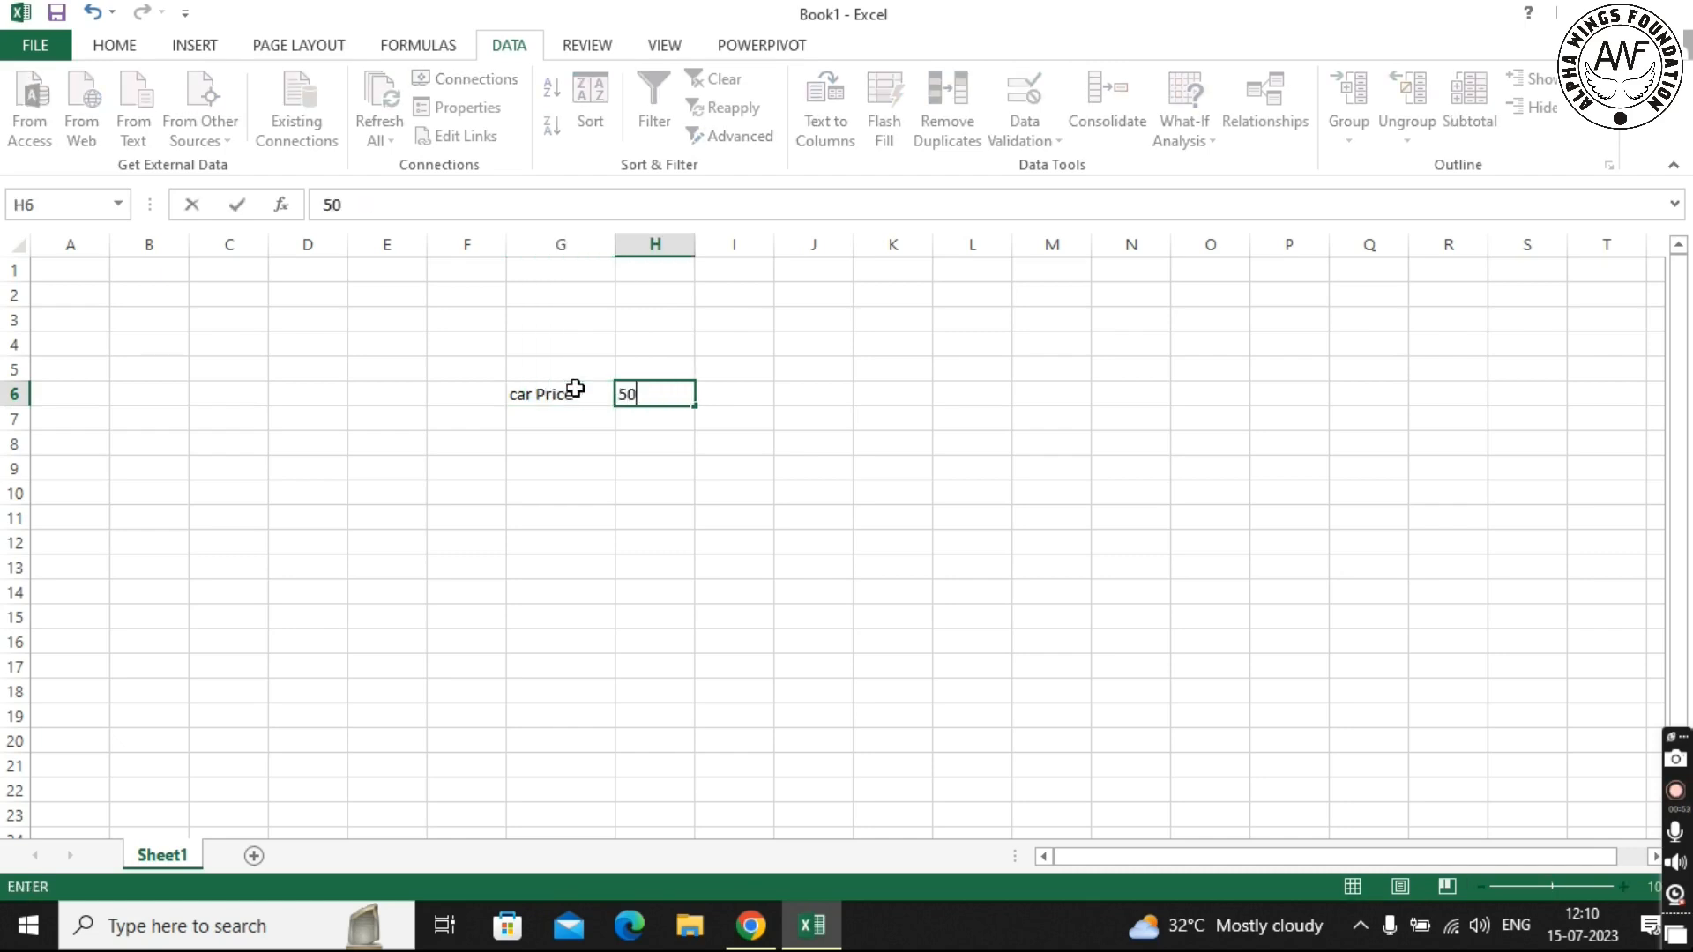
{"action": "type", "text": "0000"}
{"action": "key", "text": "Return"}
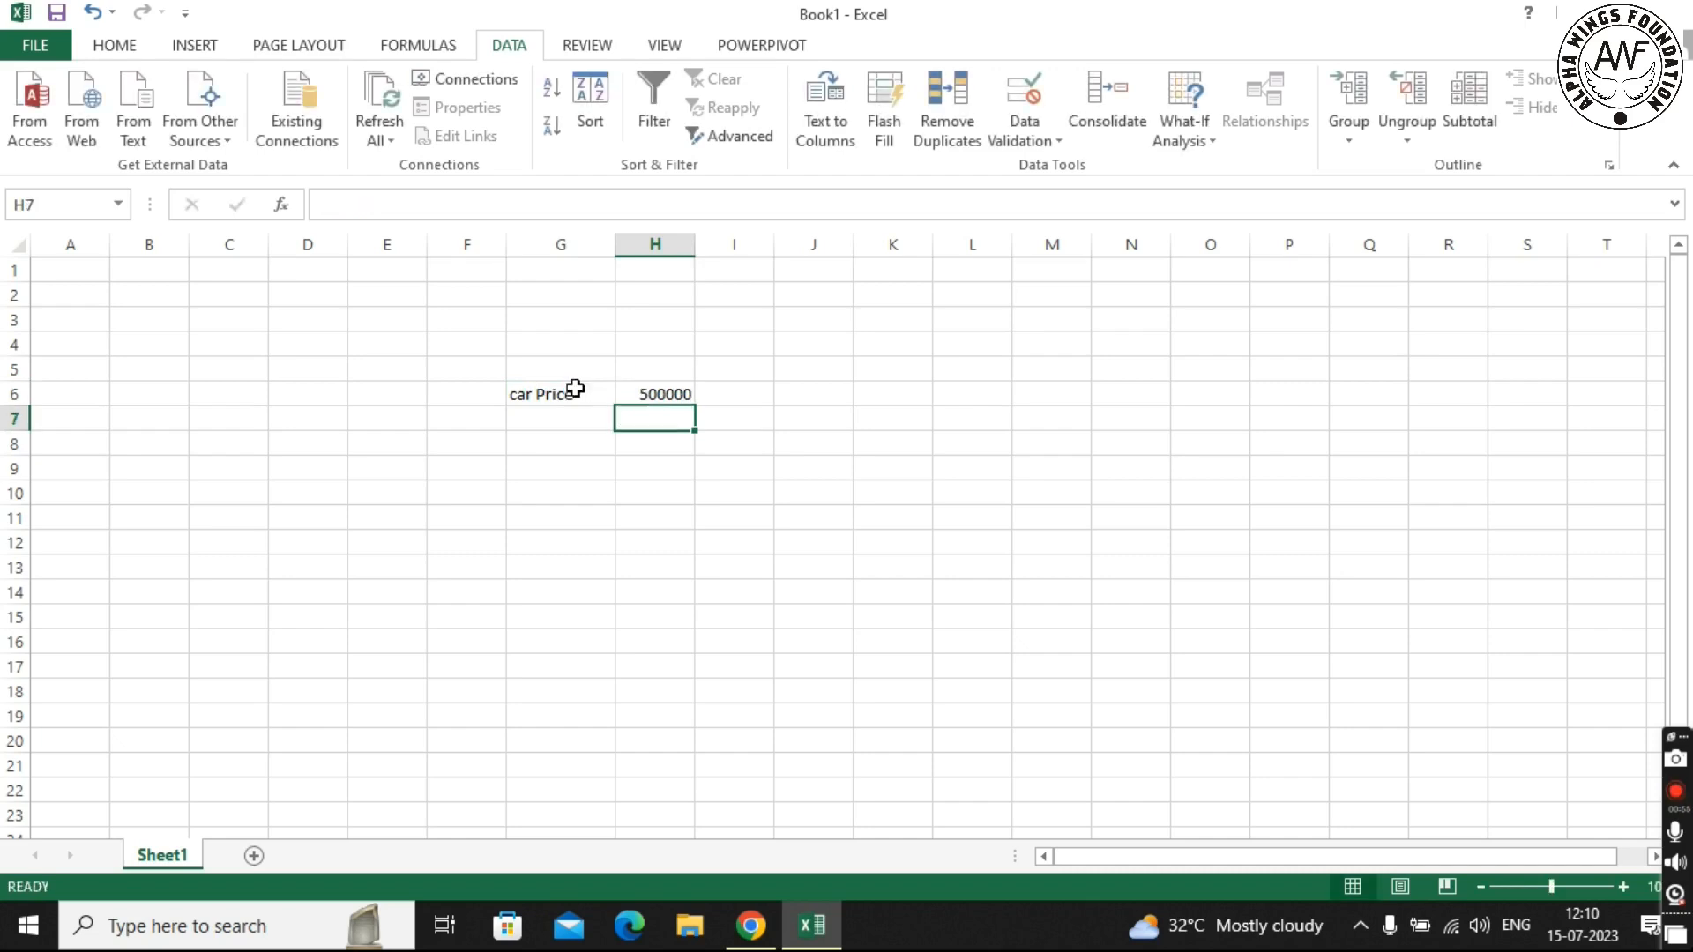
Add the label "Down Payment" in G7 with the value 150000 in H7, and widen column G to fit the label
{"action": "key", "text": "Left"}
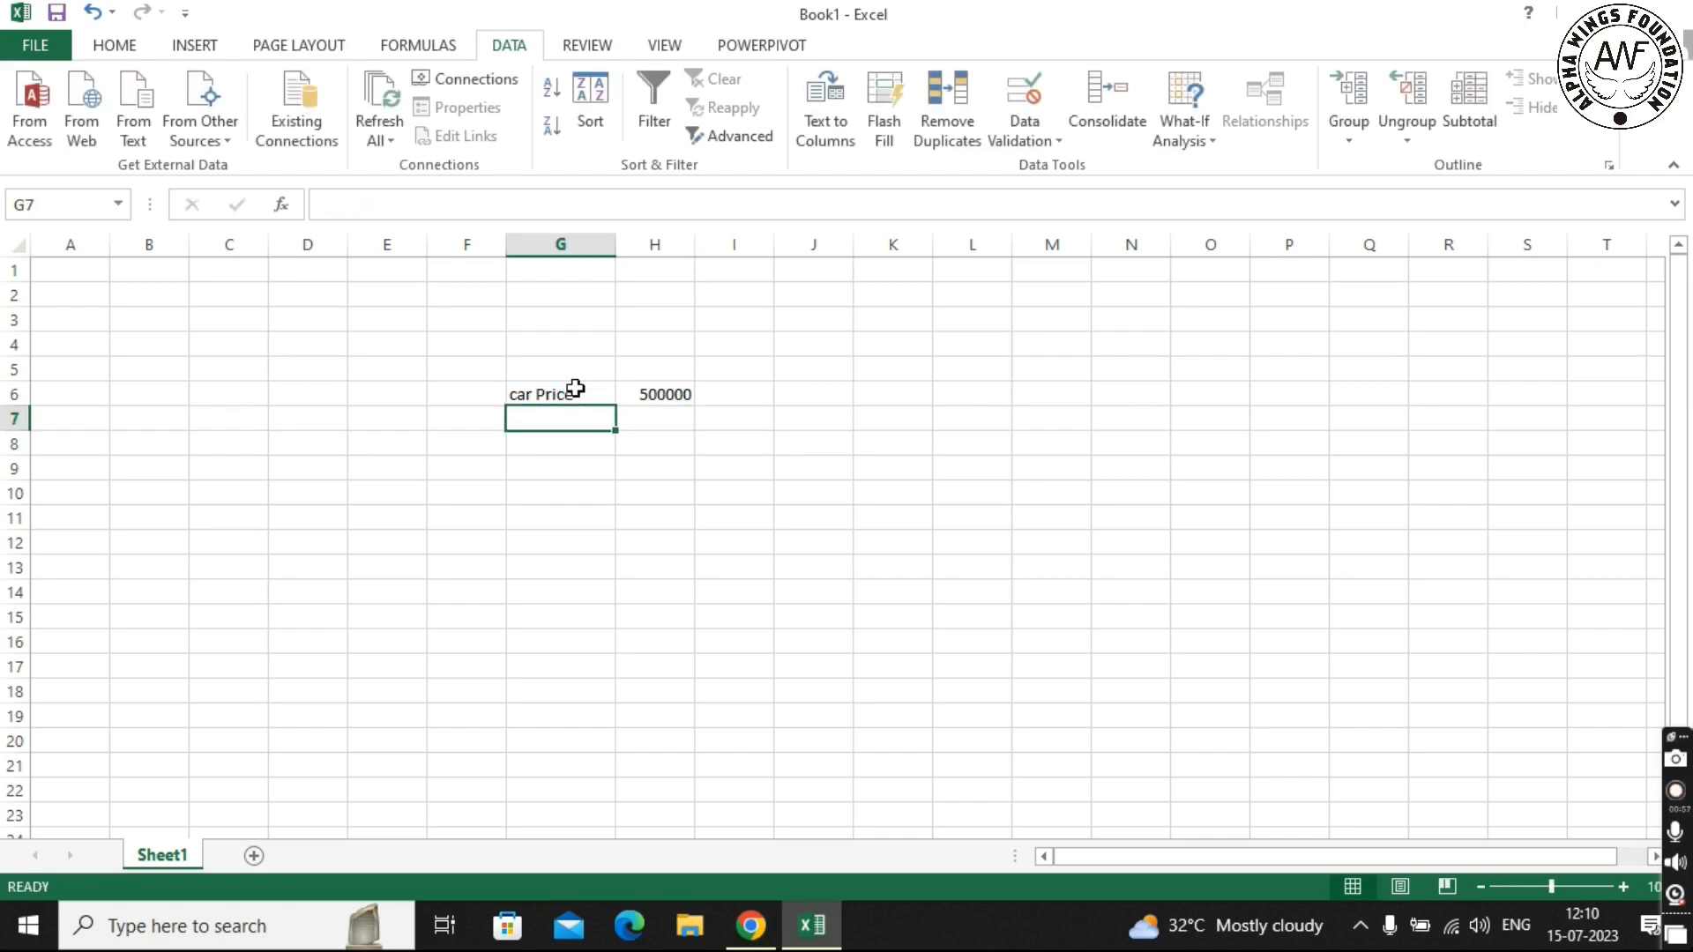
{"action": "type", "text": "Down"}
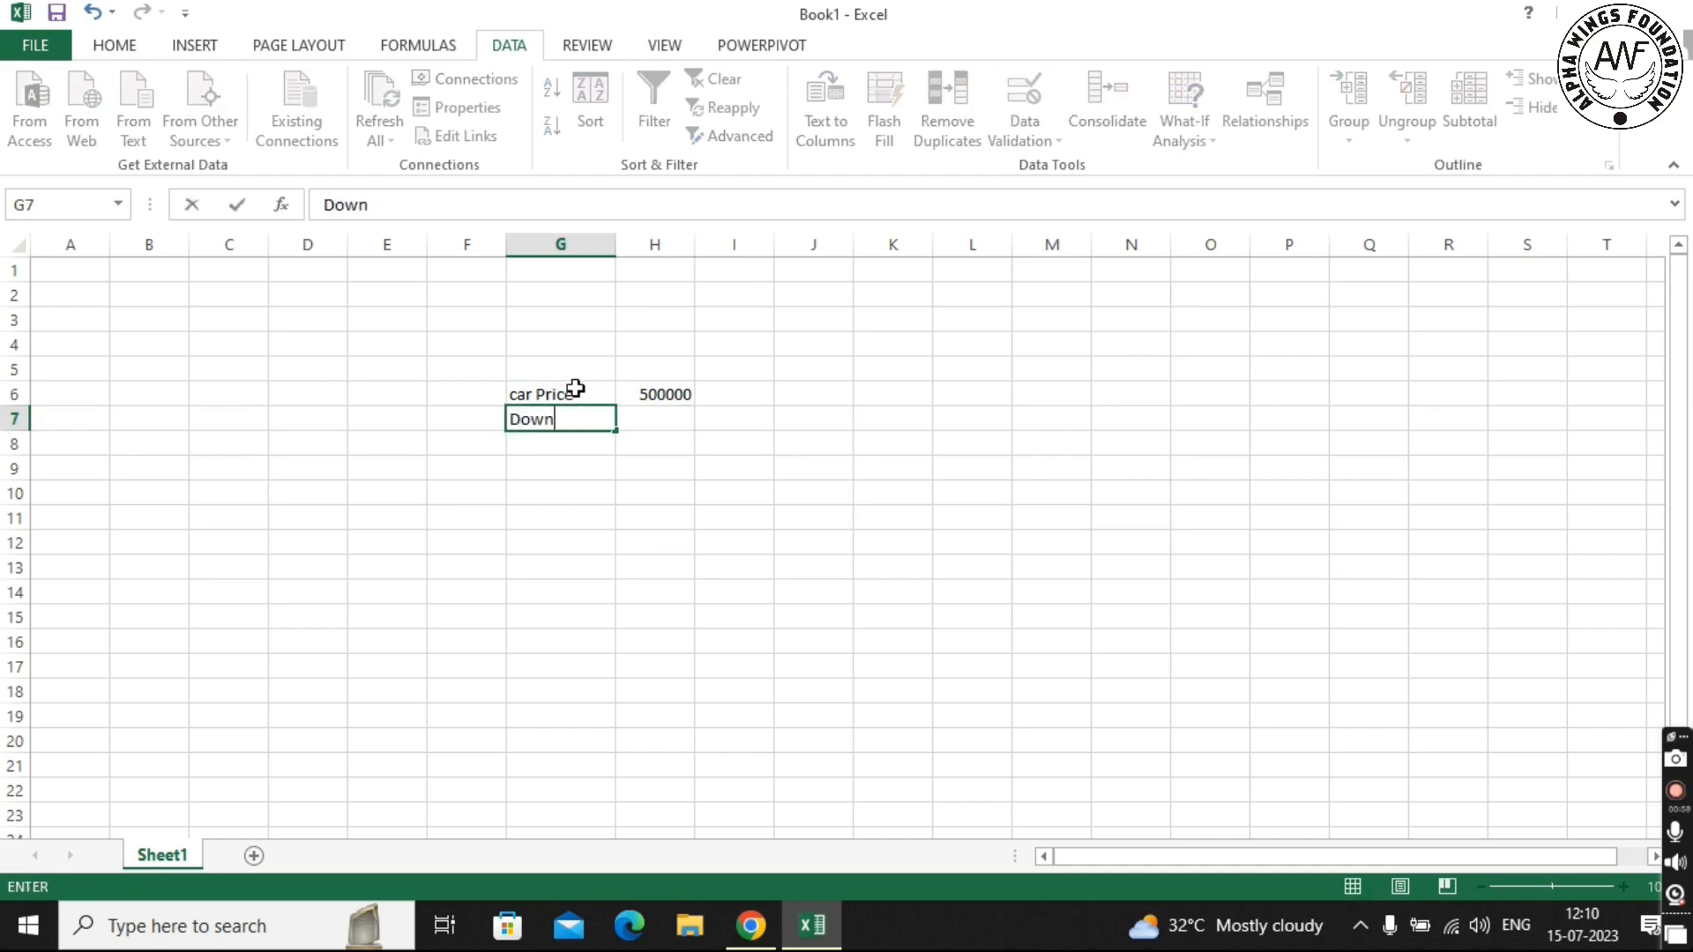
{"action": "type", "text": " Payment"}
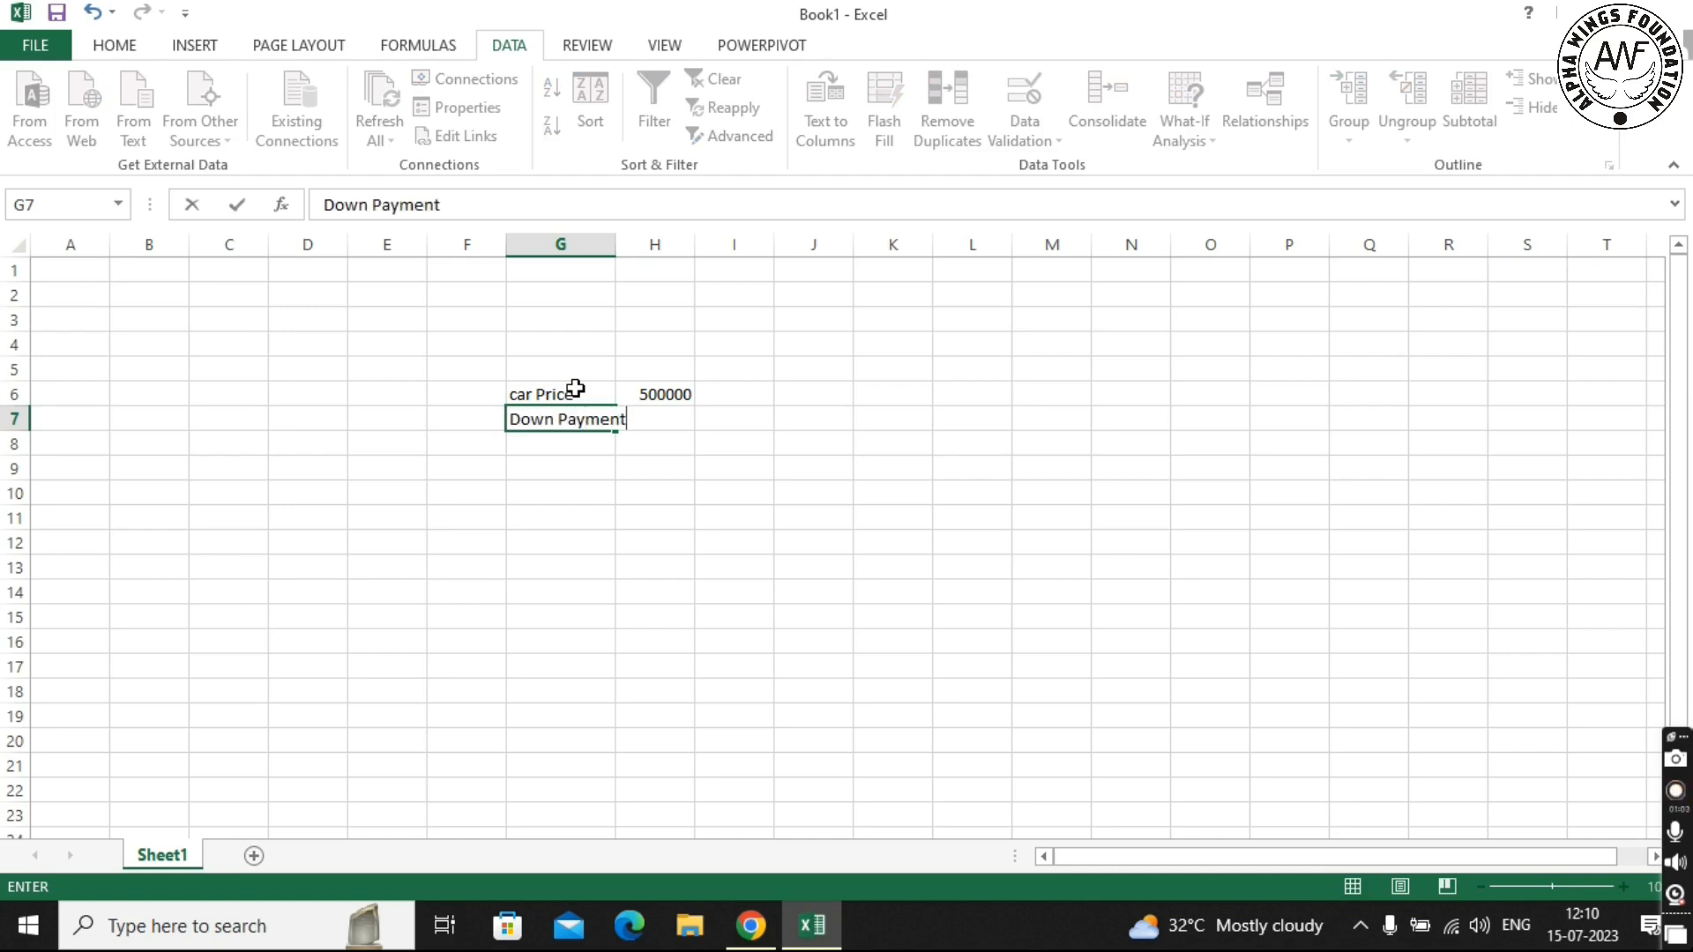
{"action": "key", "text": "Tab"}
{"action": "type", "text": "15000"}
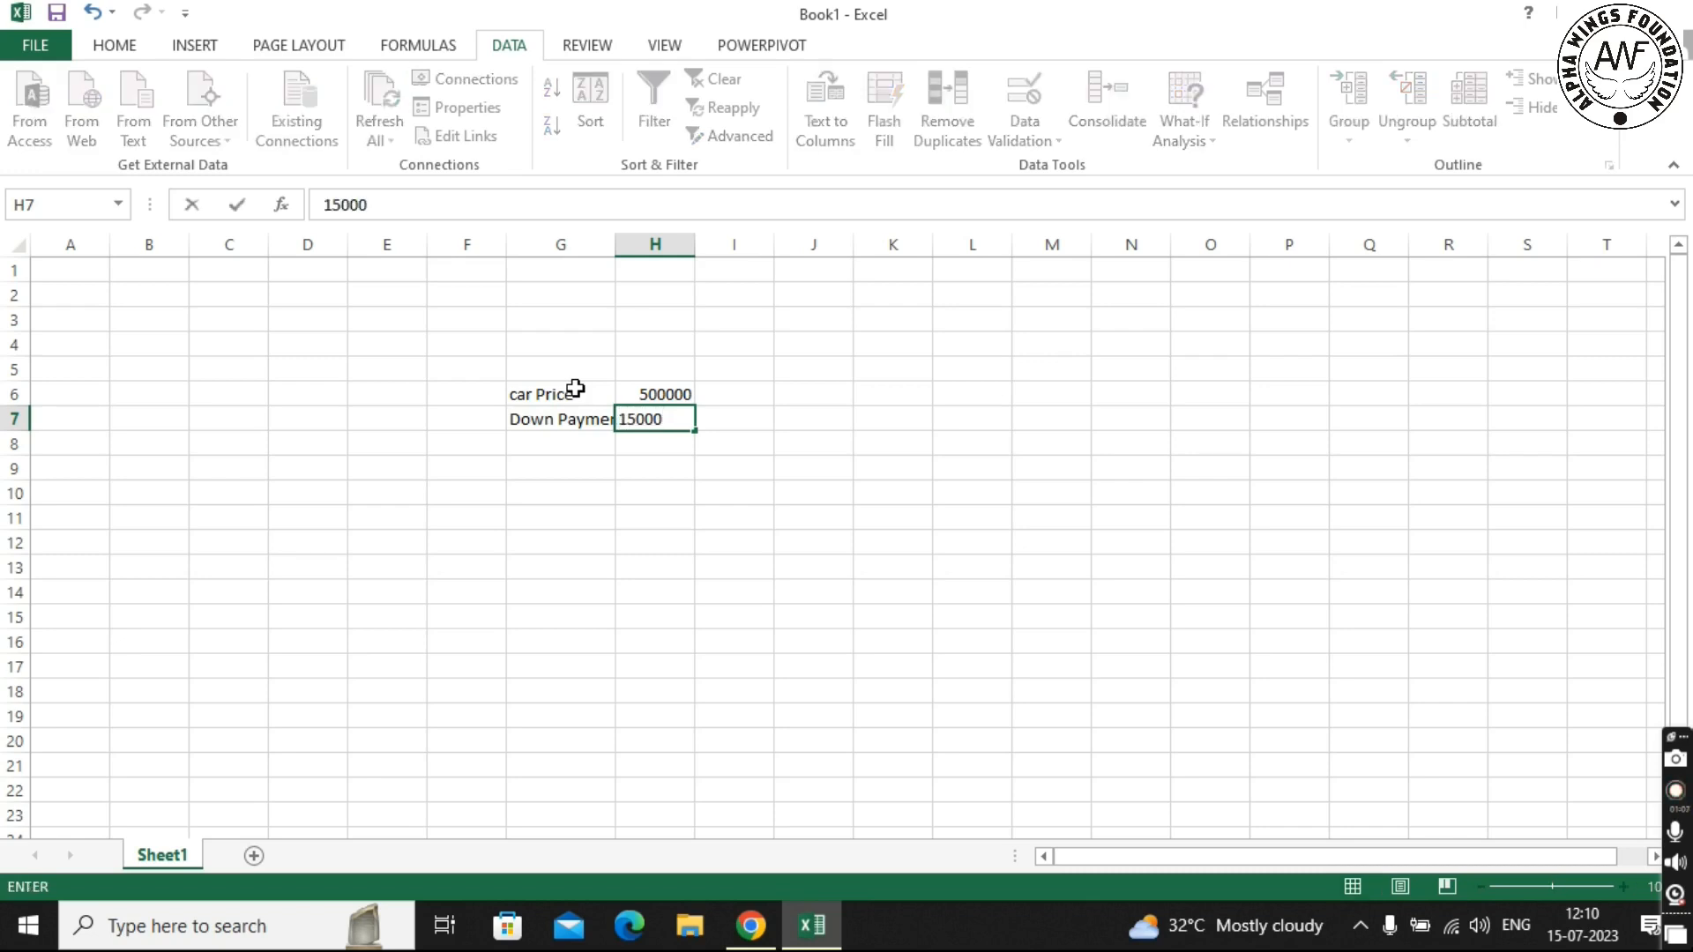
{"action": "type", "text": "0"}
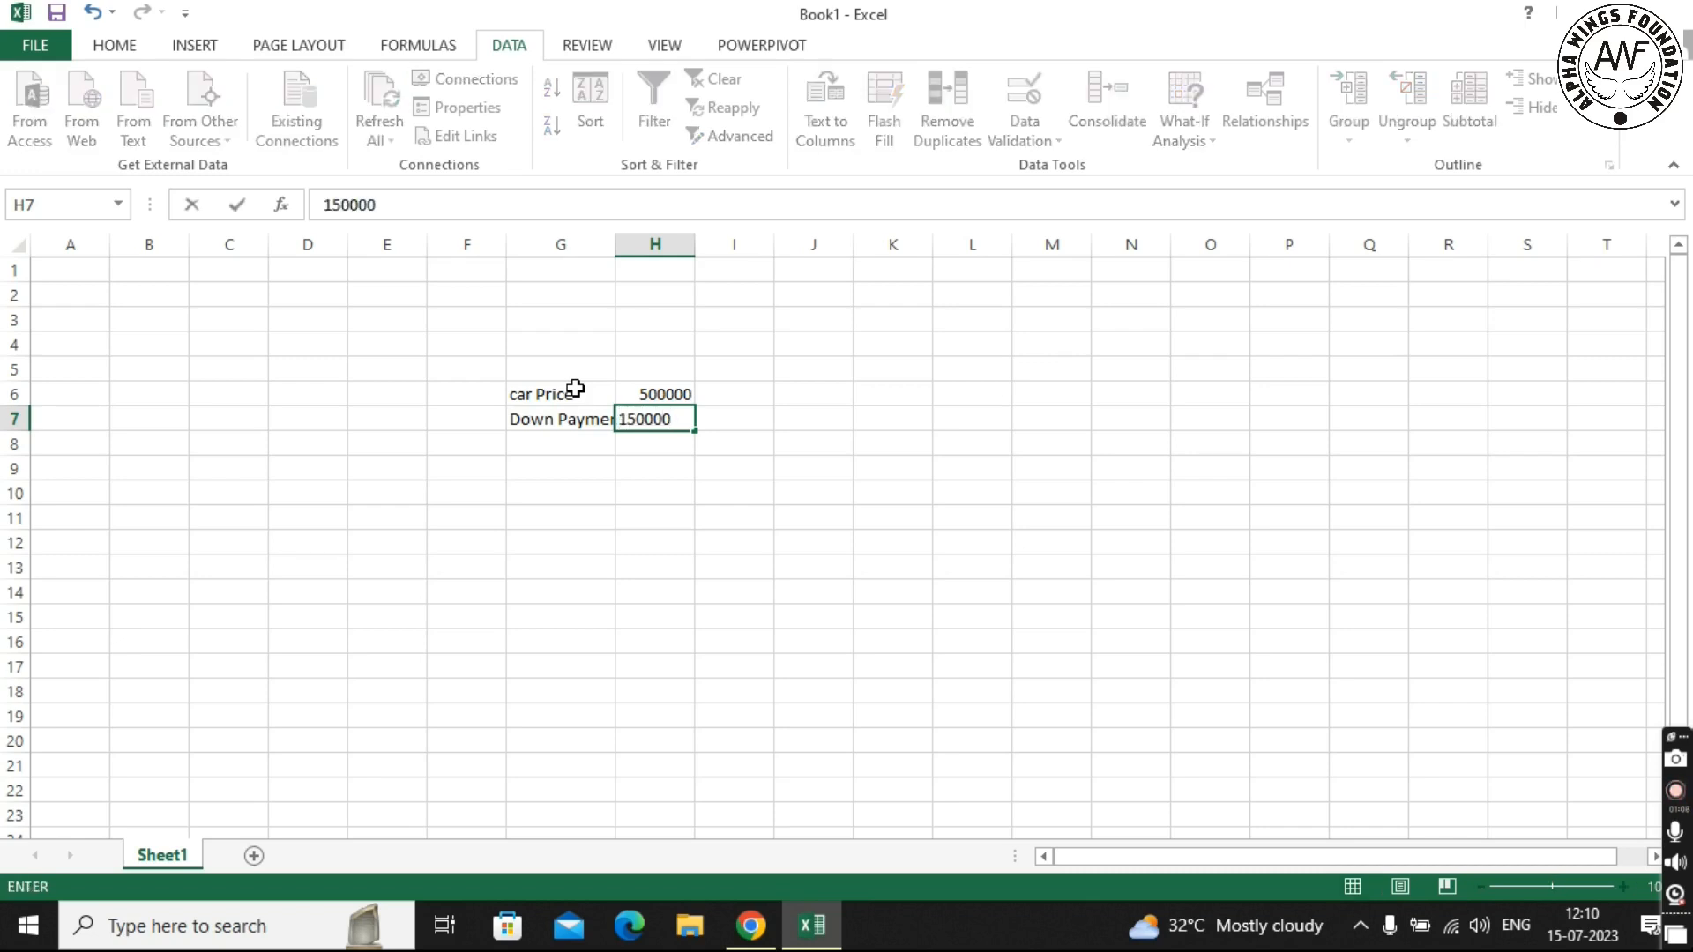
{"action": "left_click", "coordinate": [622, 245]}
{"action": "left_click_drag", "start_coordinate": [614, 248], "coordinate": [641, 253]}
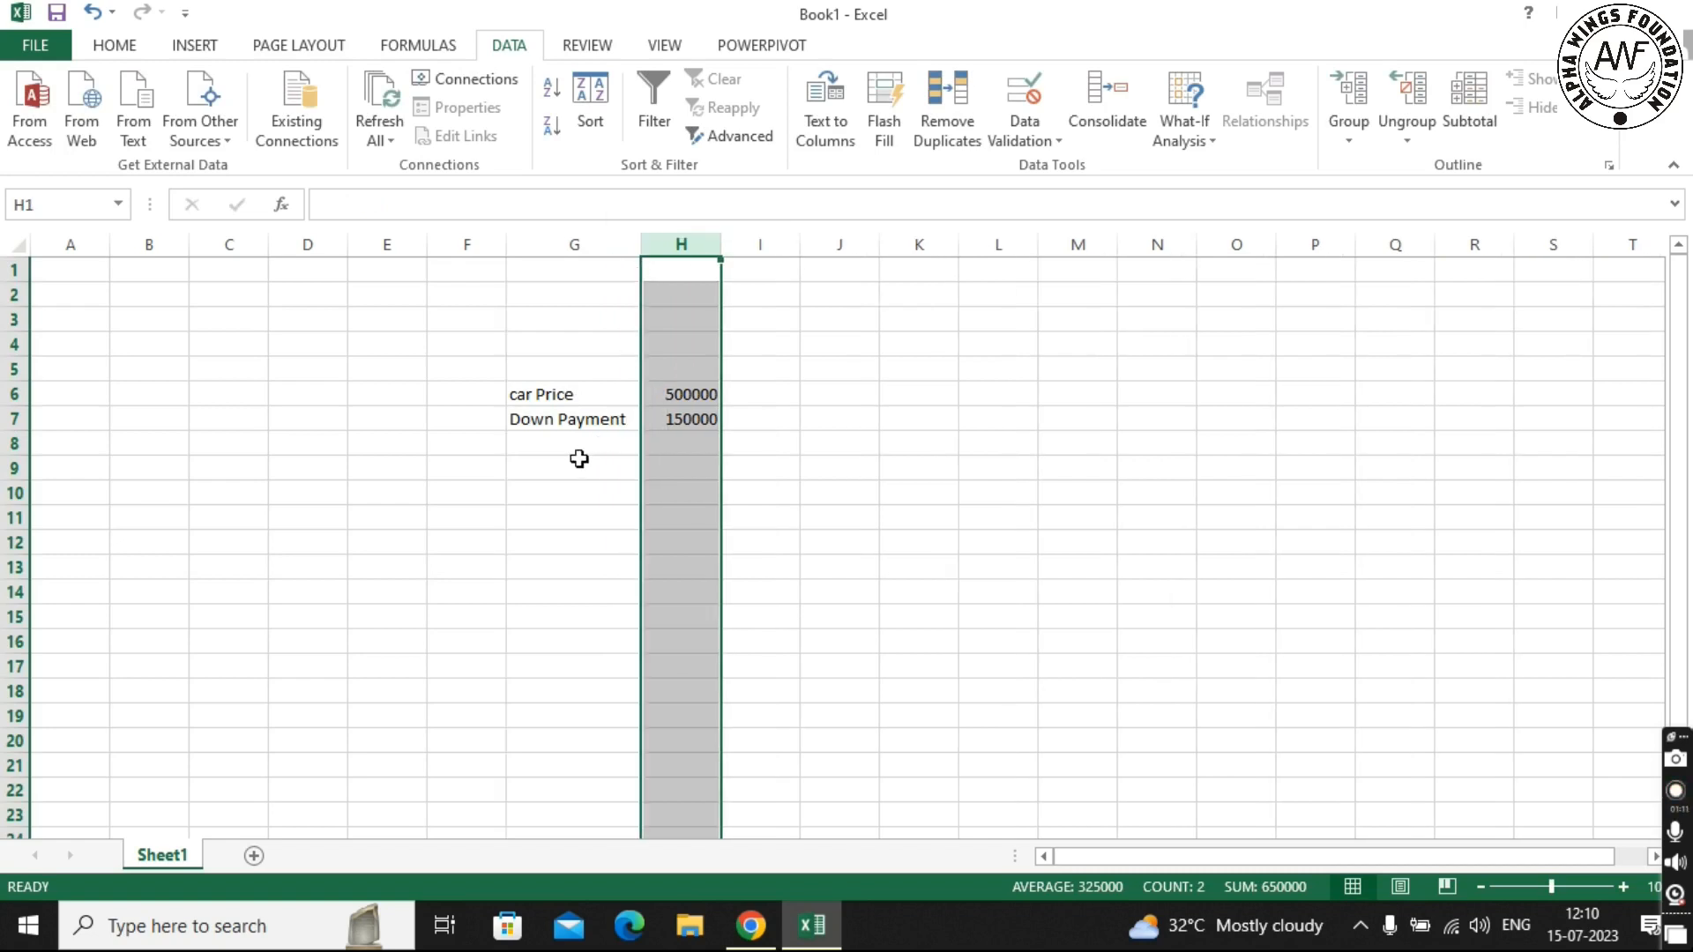
Add the label "Rate" in G9 with the value 9% in H9
{"action": "left_click", "coordinate": [579, 465]}
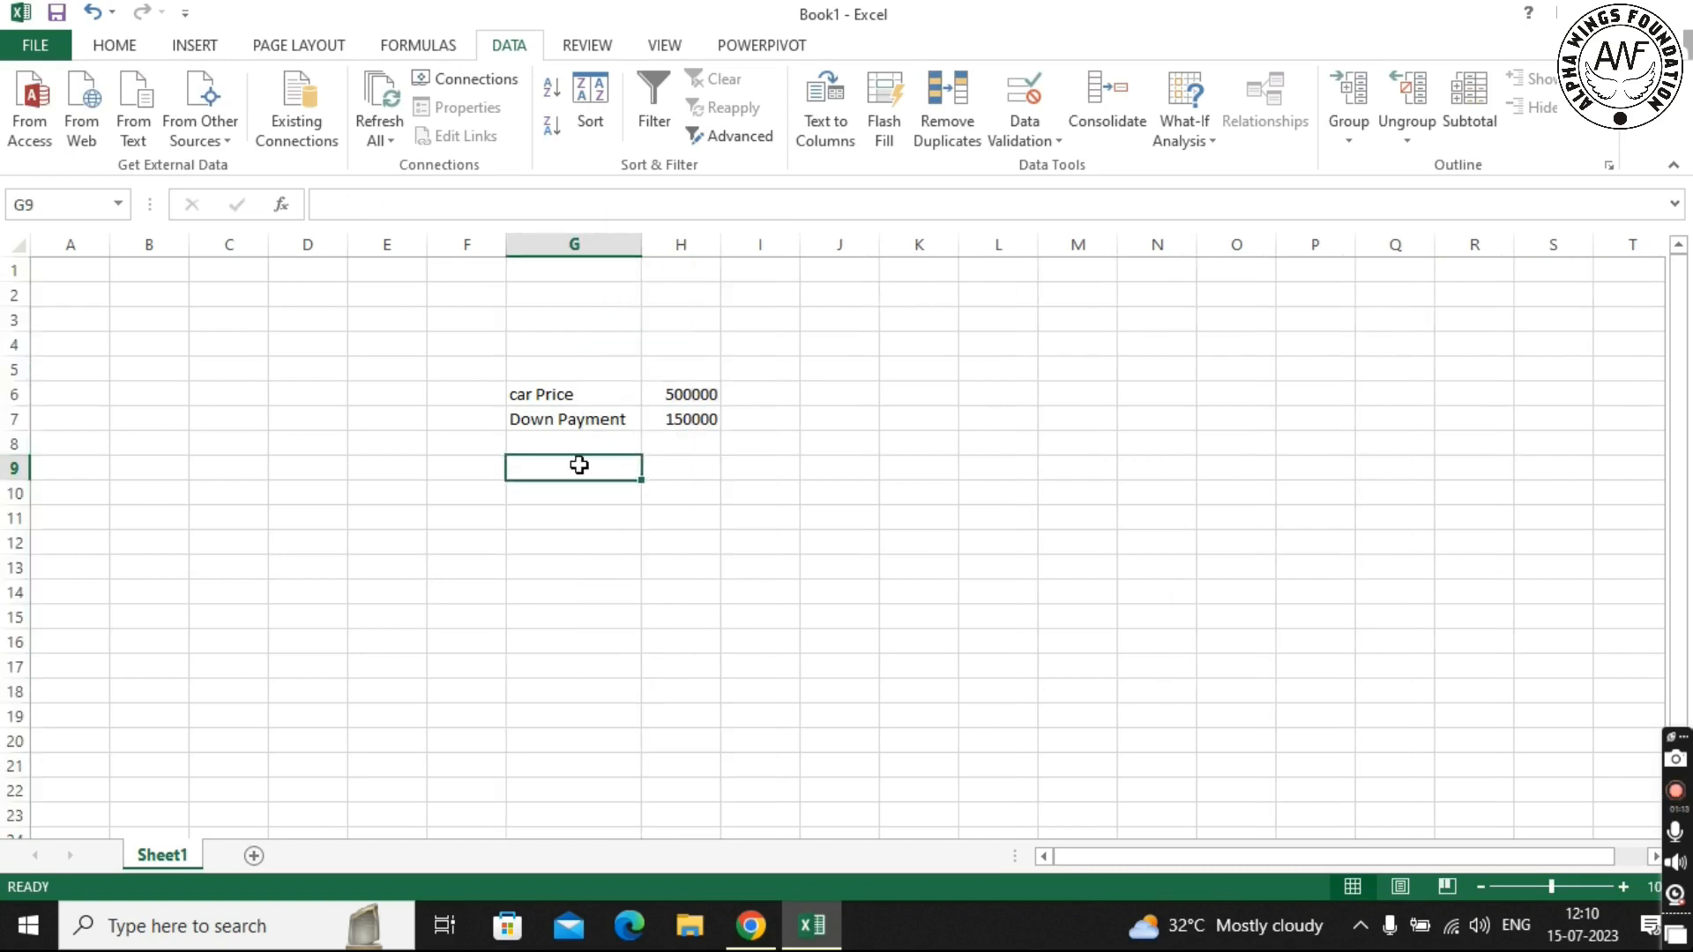
{"action": "type", "text": "Rate"}
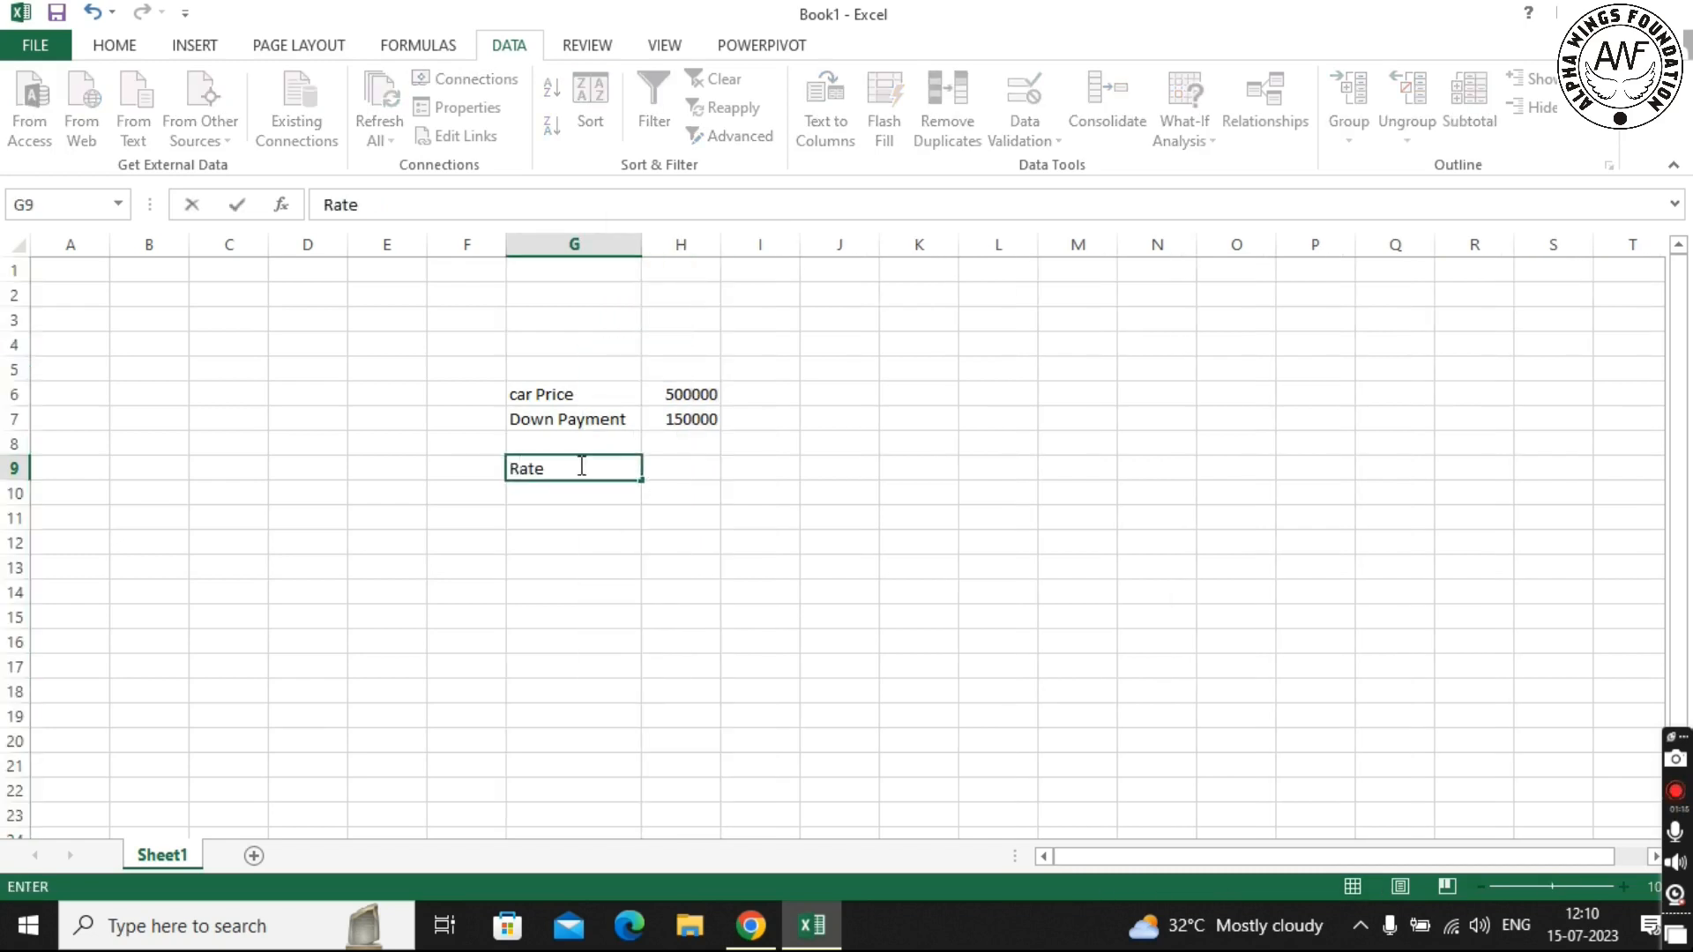
{"action": "key", "text": "Tab"}
{"action": "type", "text": "9"}
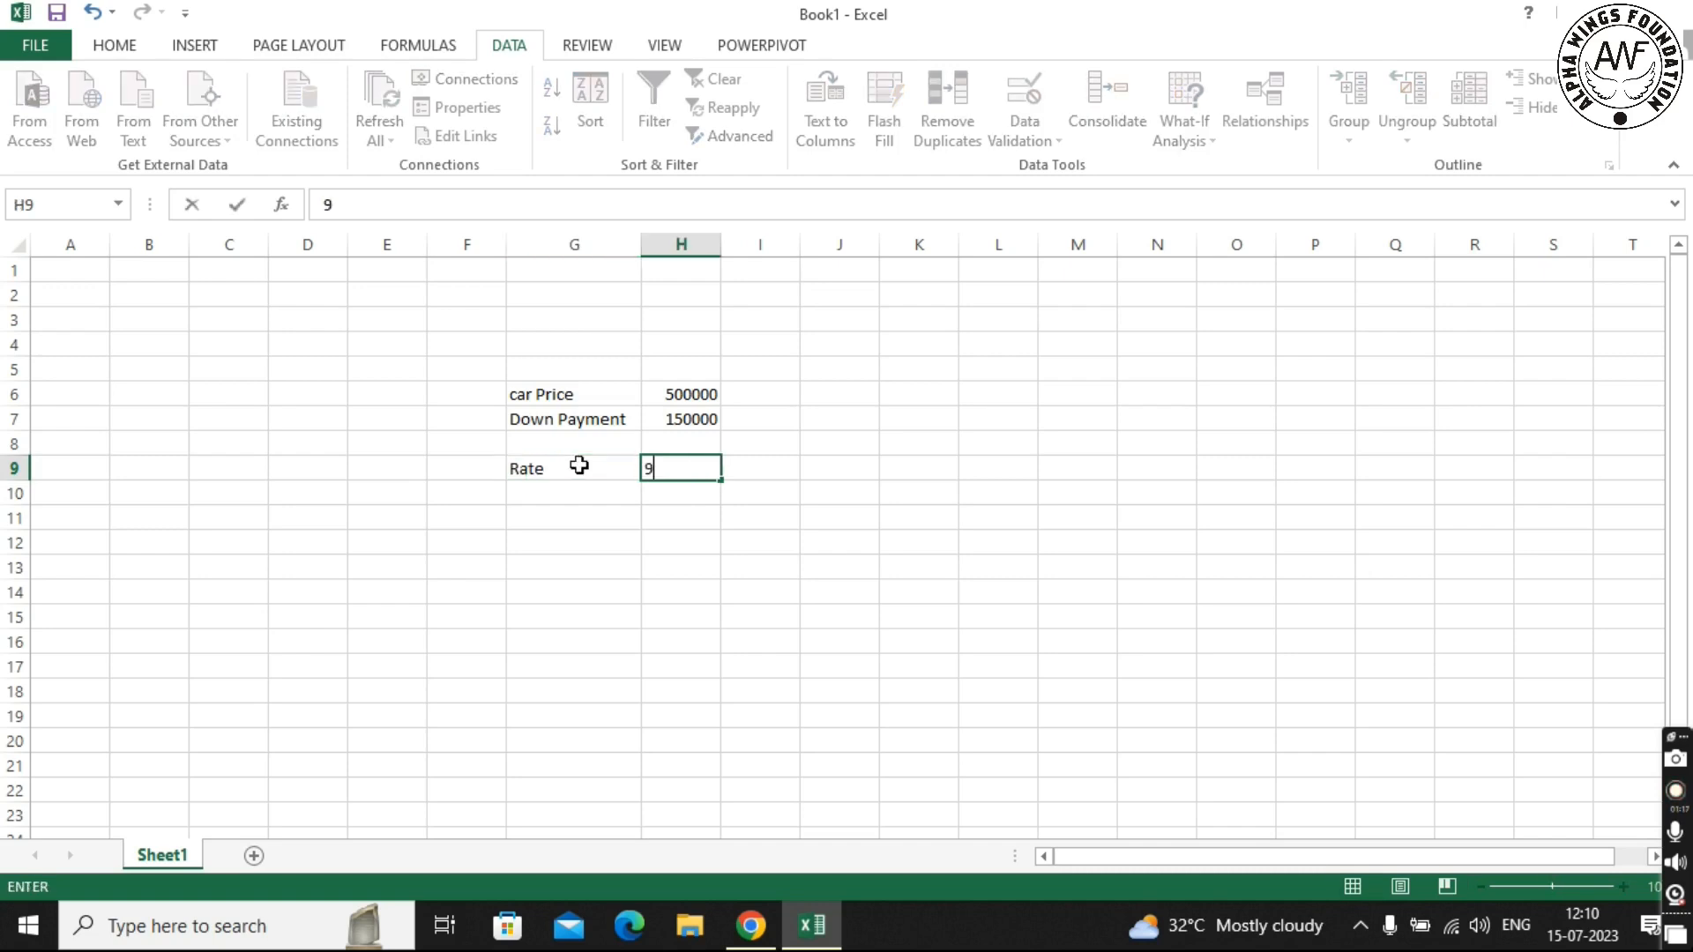
{"action": "type", "text": "%"}
Add the label "Time (yrs)" in G10 with the value 5 in H10
{"action": "left_click", "coordinate": [581, 490]}
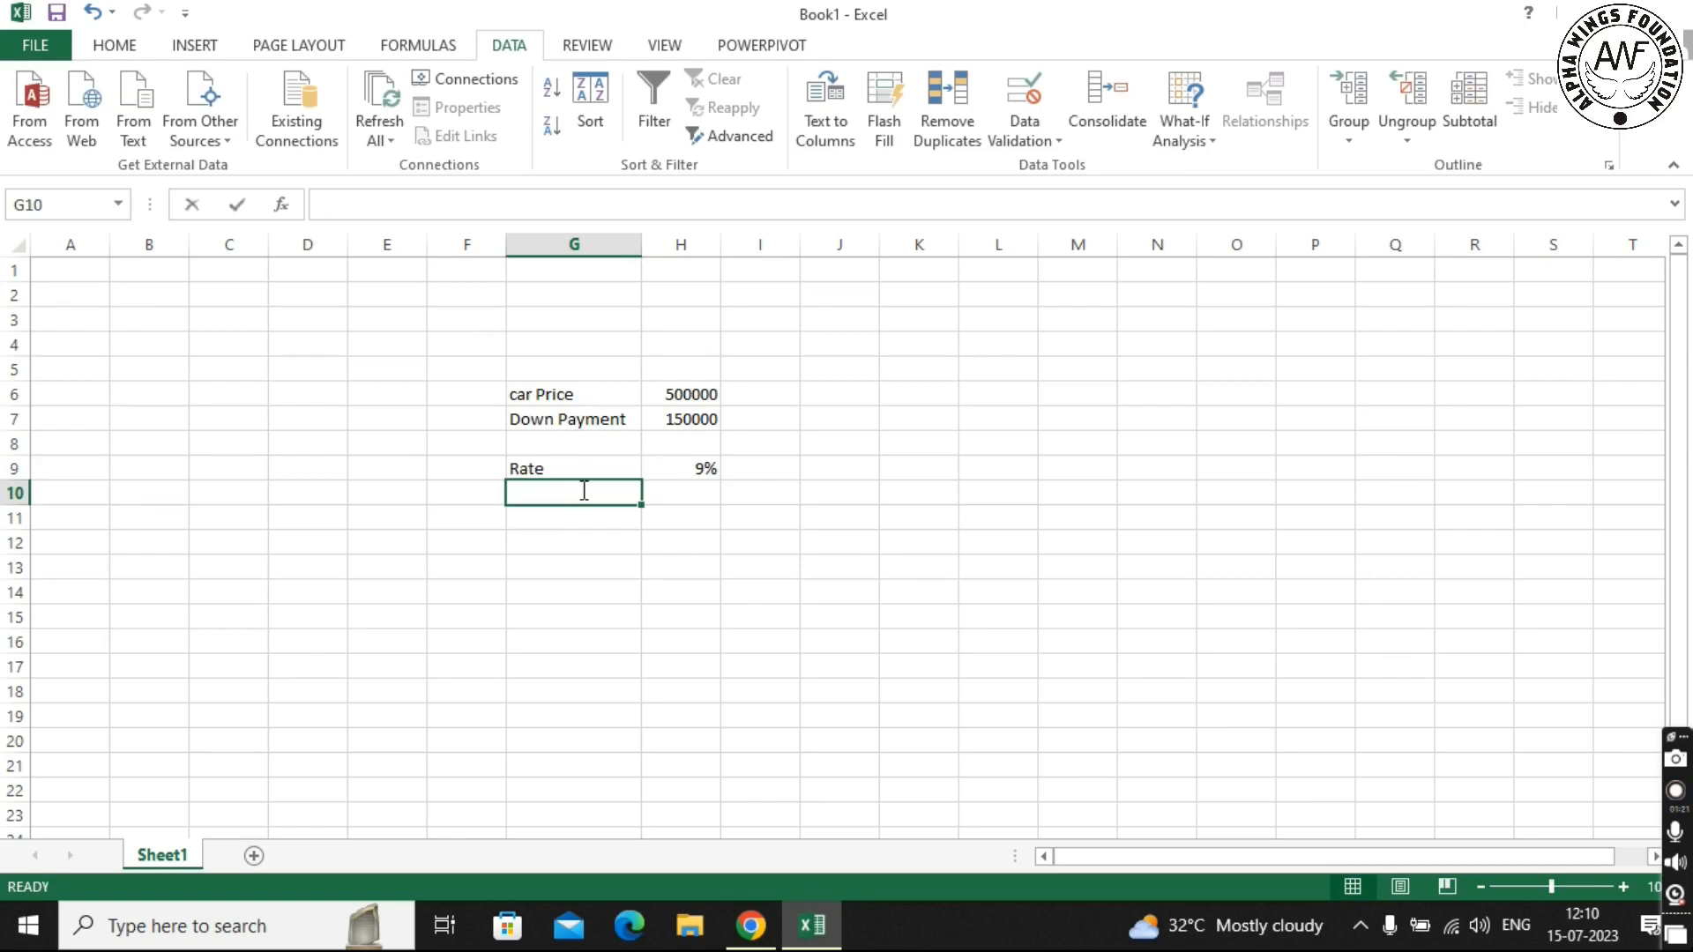
{"action": "type", "text": "Time"}
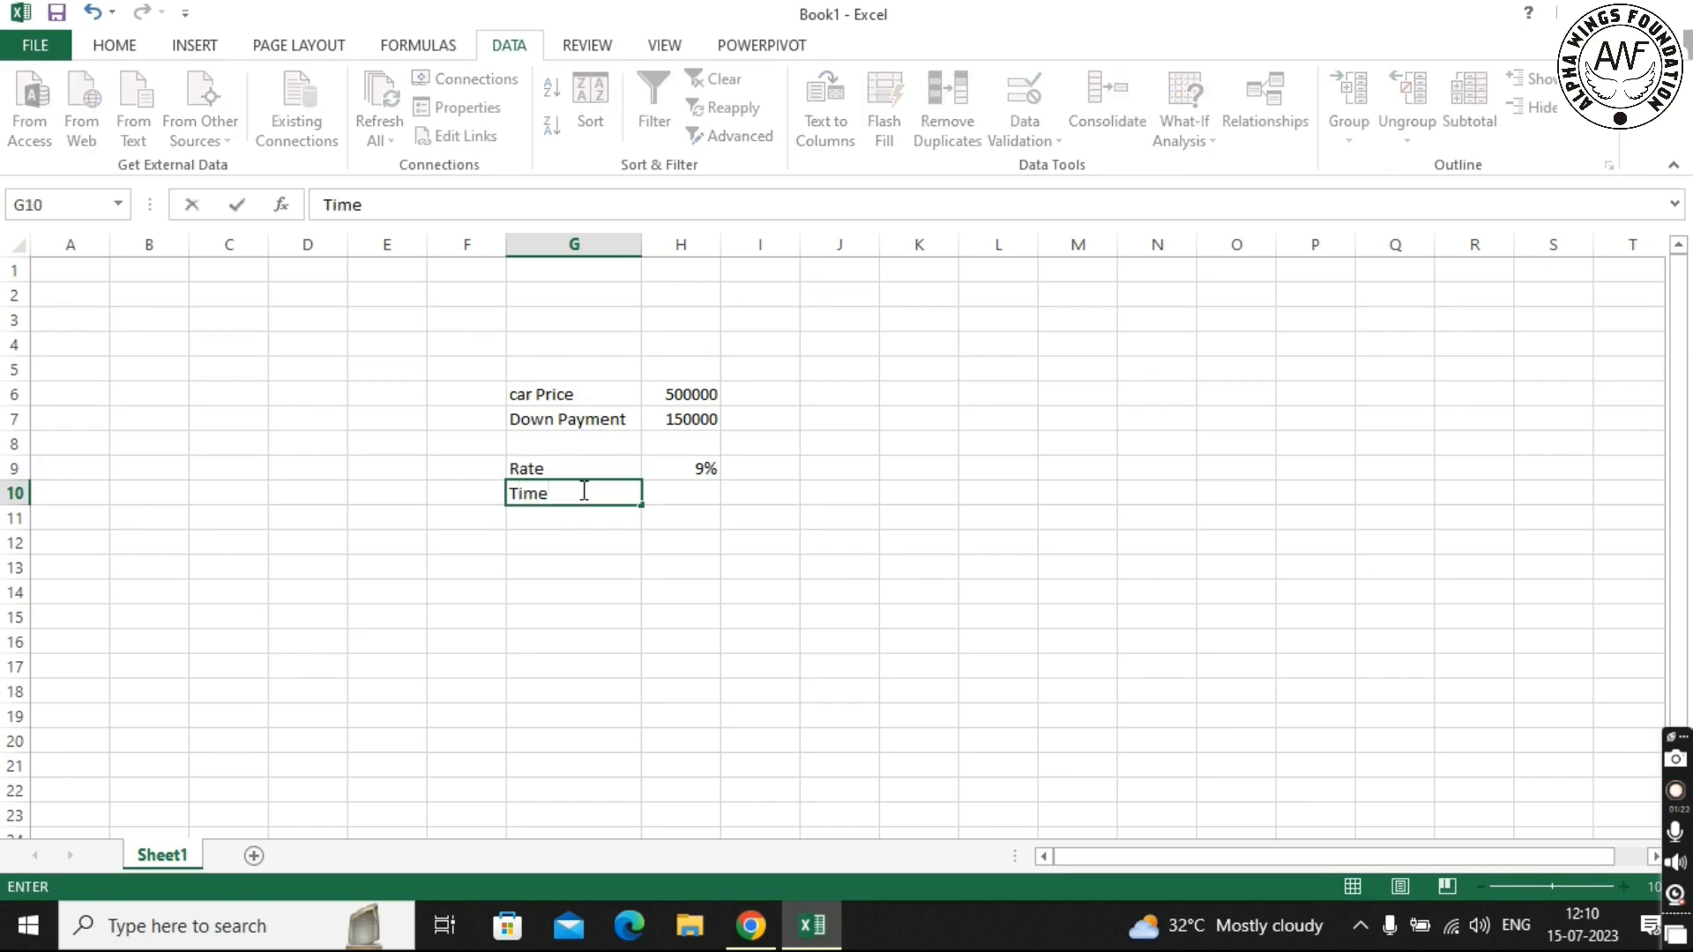
{"action": "type", "text": " (yrs)"}
{"action": "key", "text": "Tab"}
{"action": "type", "text": "5"}
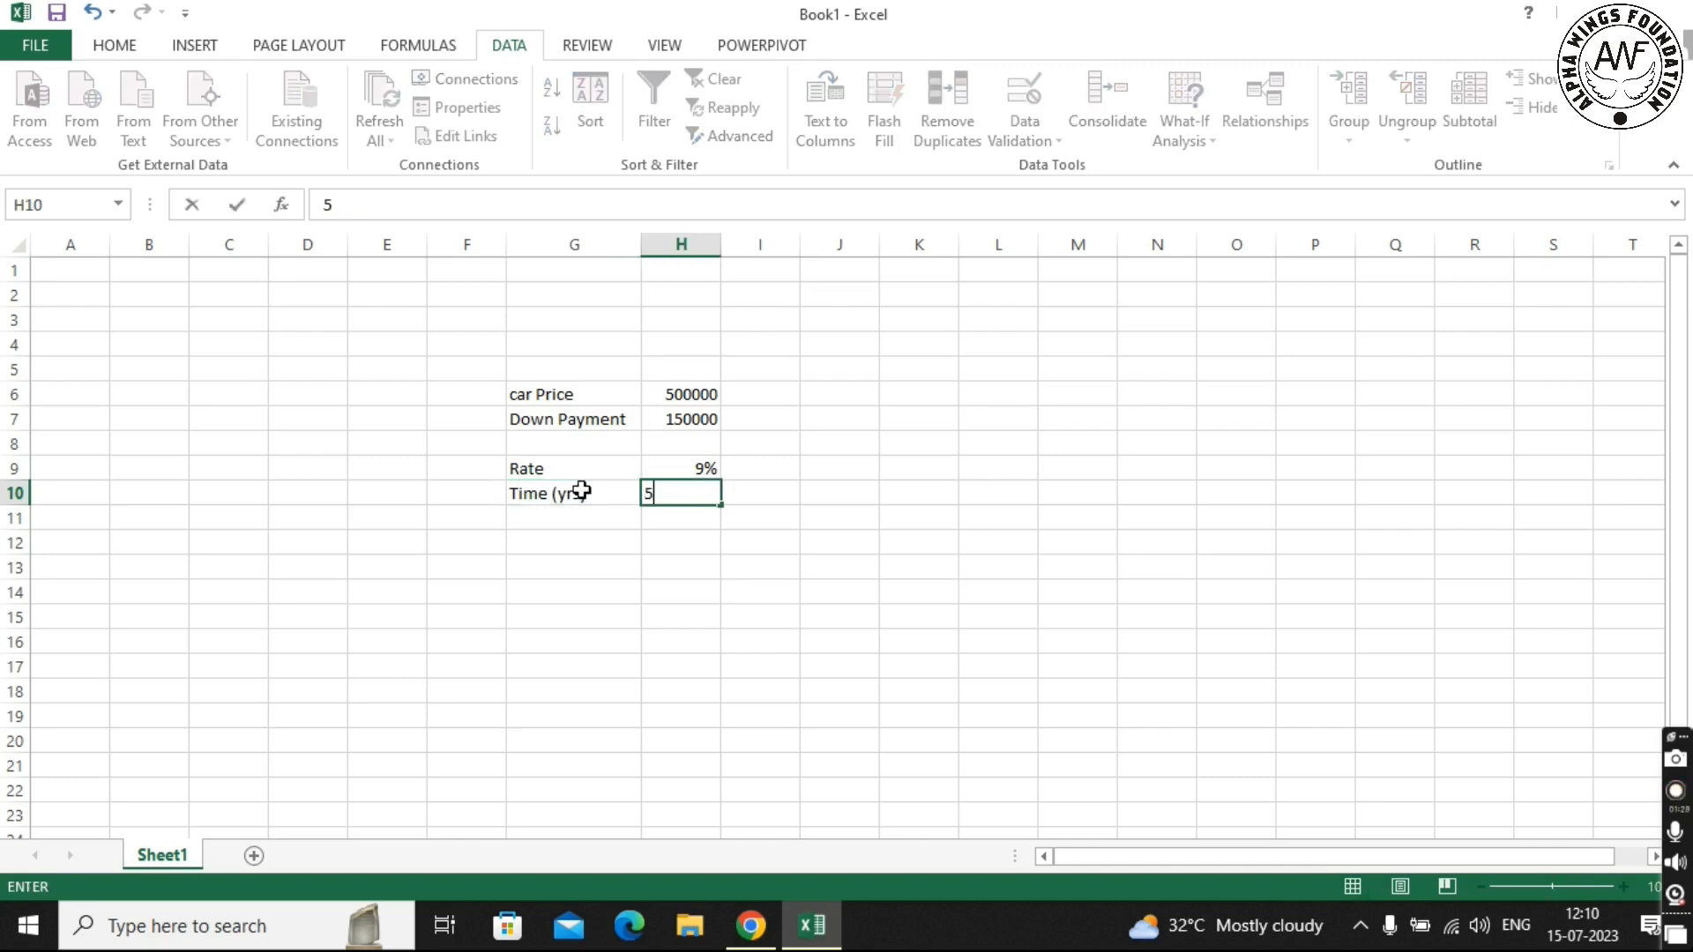
Add the label "Loan Amount" in G12 and calculate it in H12 as car price minus down payment with =H6-H7
{"action": "left_click", "coordinate": [583, 537]}
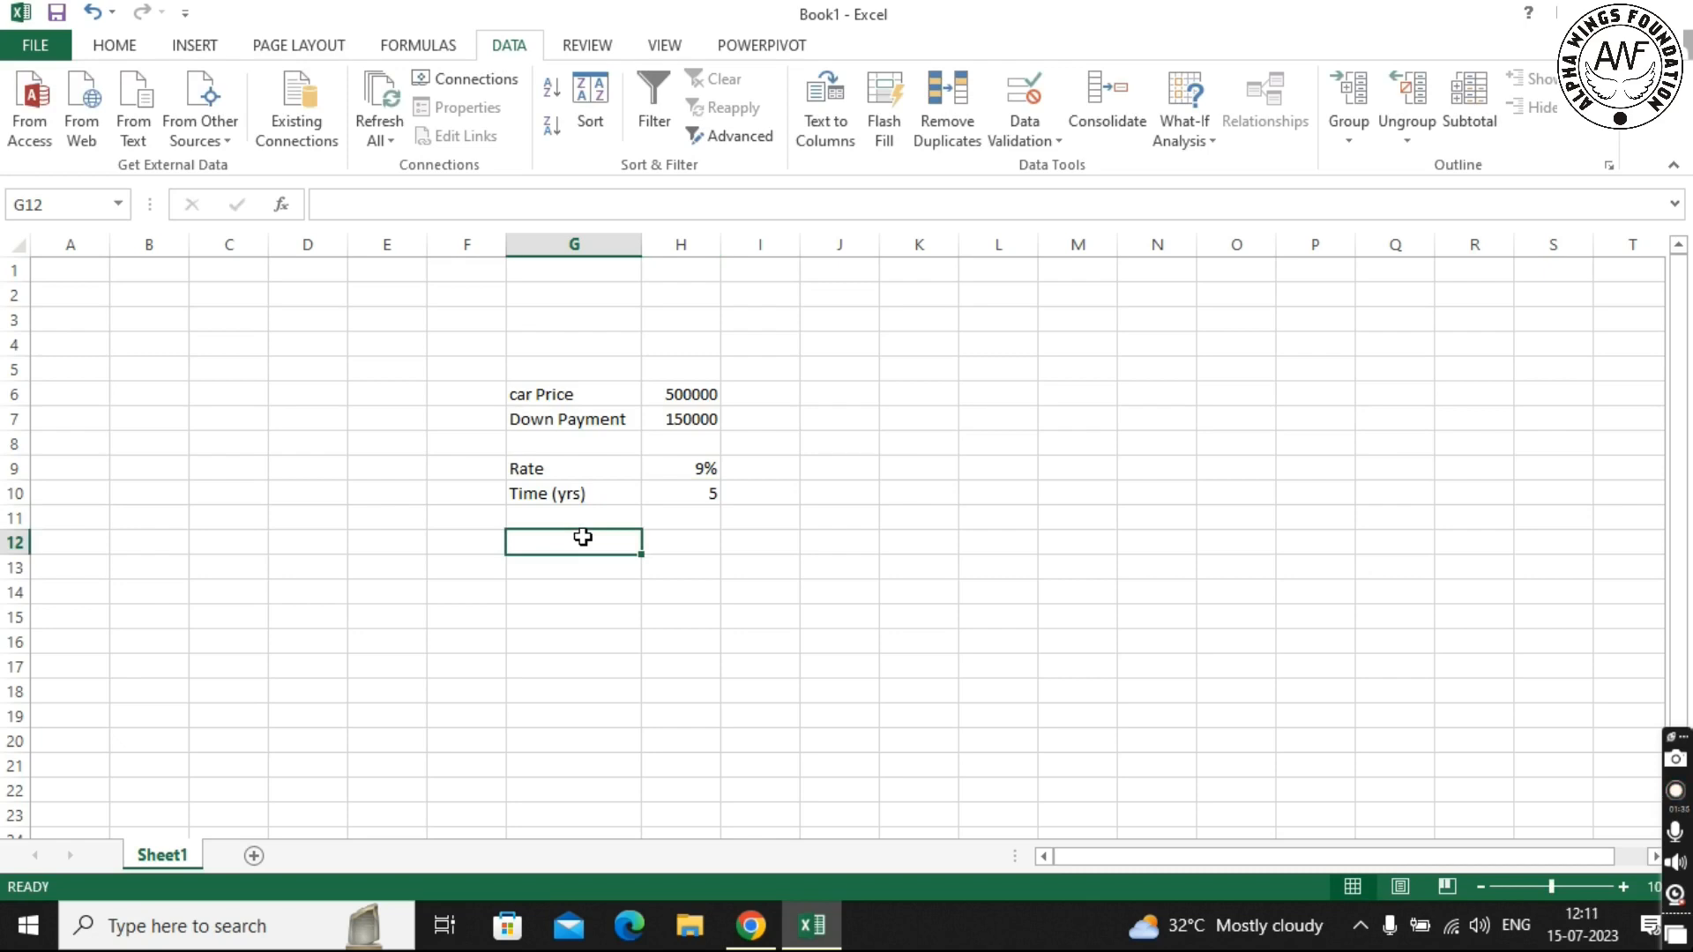
{"action": "type", "text": "Loa"}
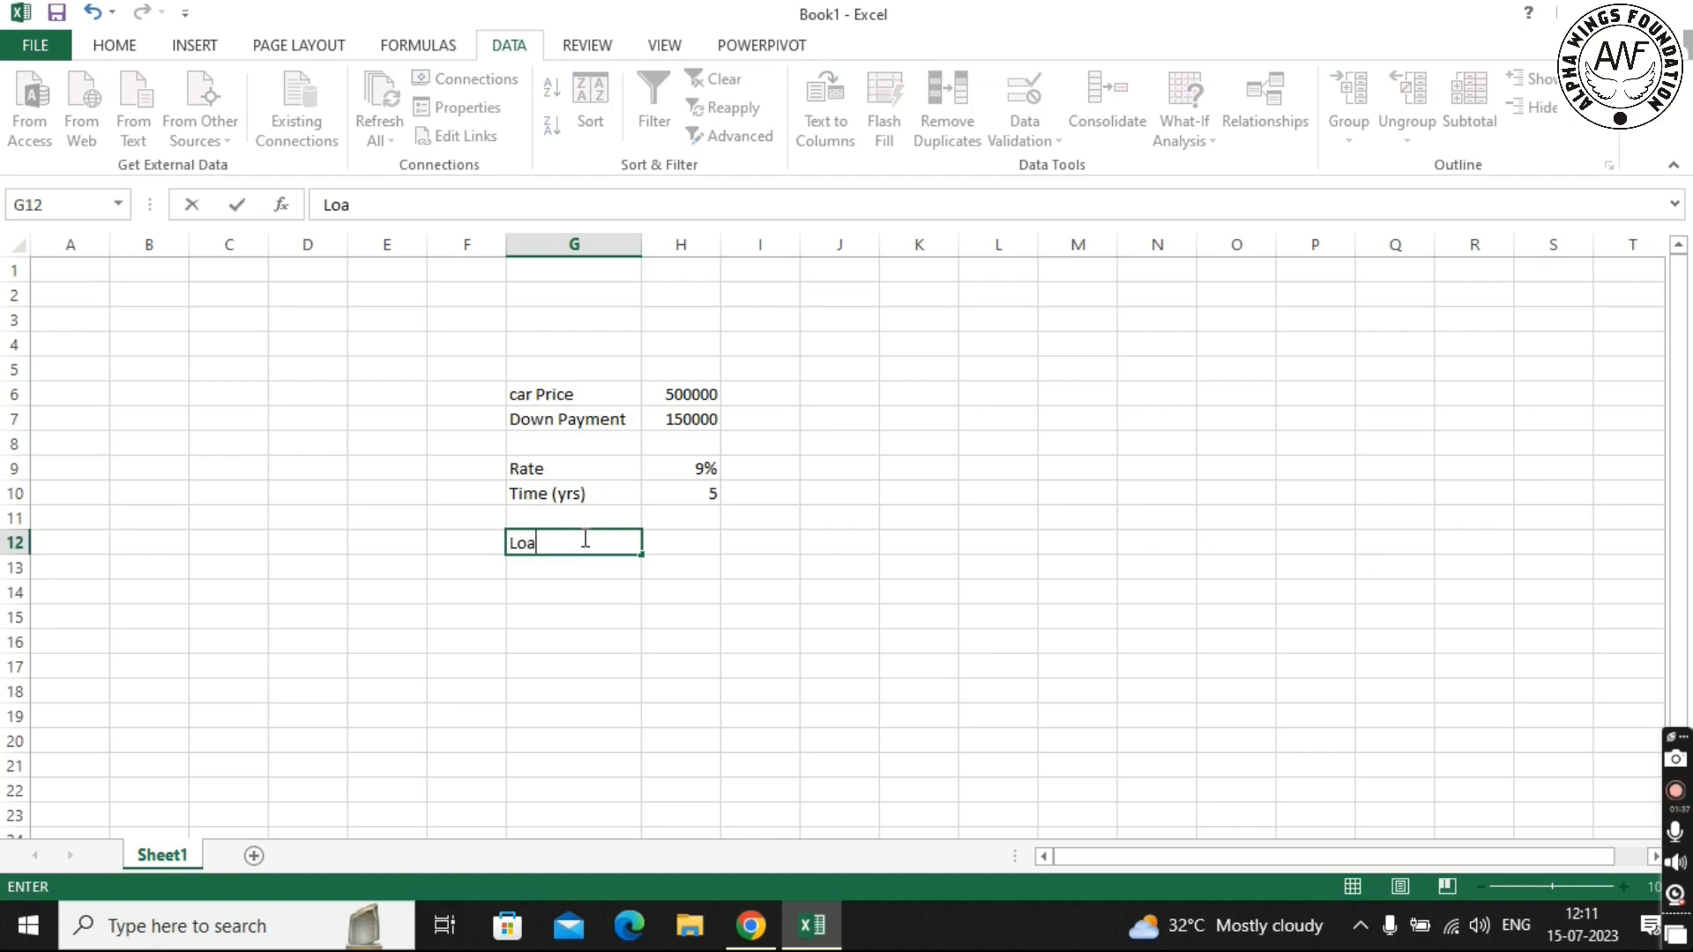
{"action": "type", "text": "n Amounr"}
{"action": "key", "text": "BackSpace"}
{"action": "type", "text": "t"}
{"action": "key", "text": "Tab"}
{"action": "type", "text": "="}
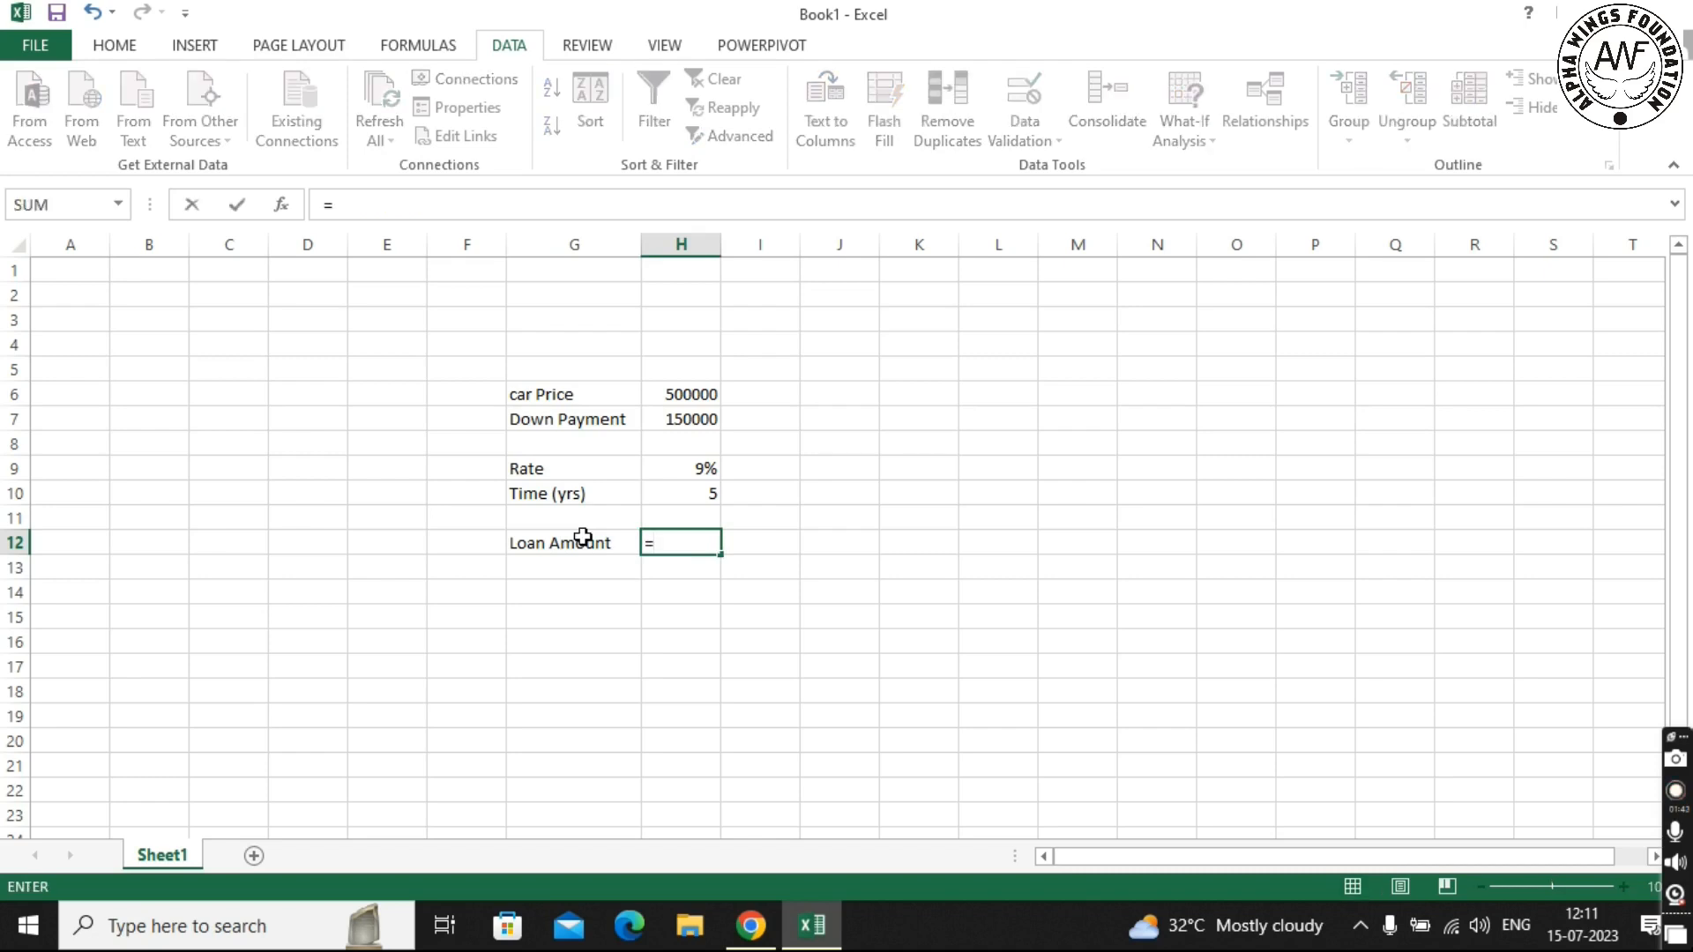
{"action": "left_click", "coordinate": [686, 394]}
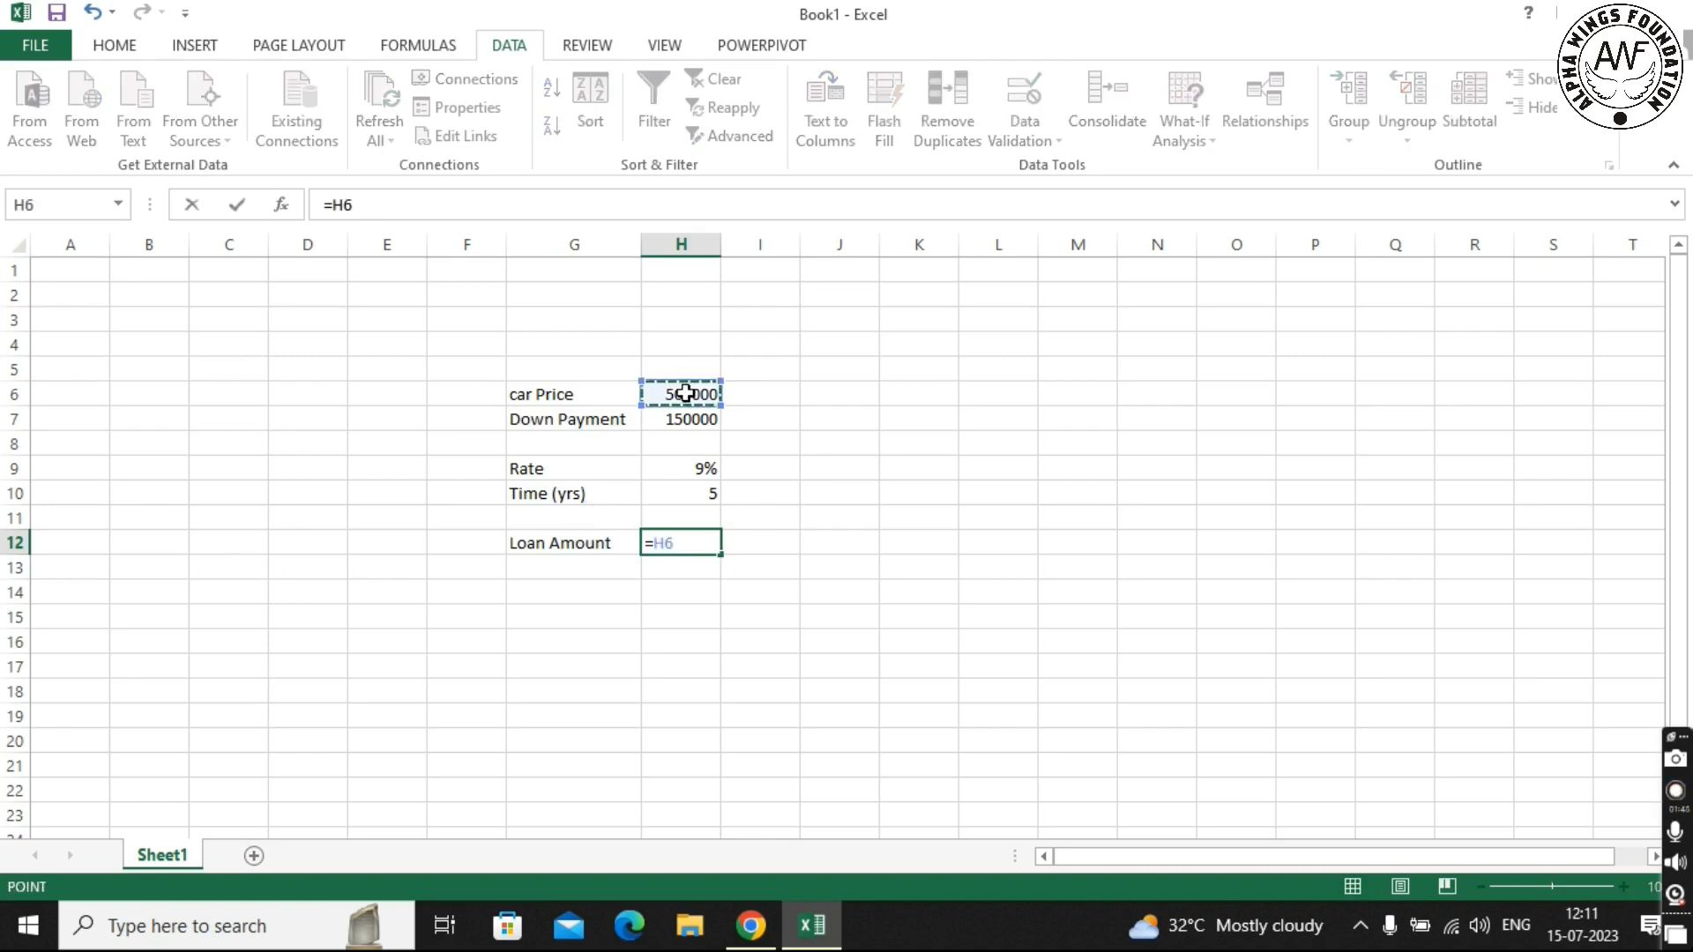
{"action": "type", "text": "-"}
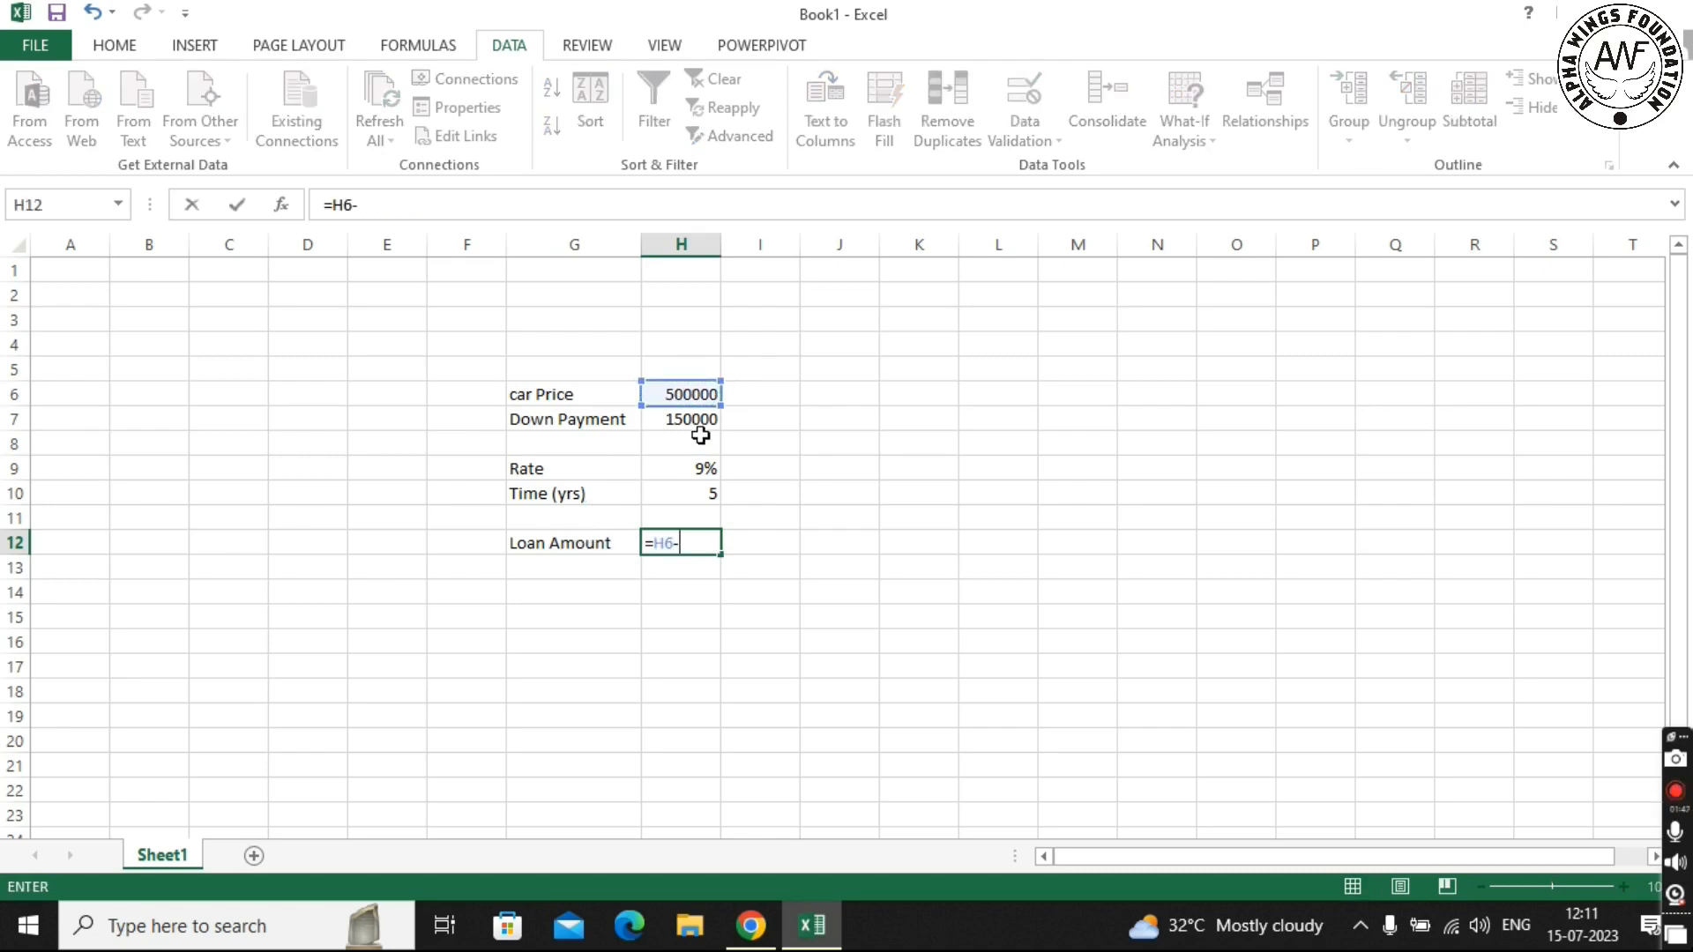
{"action": "left_click", "coordinate": [698, 419]}
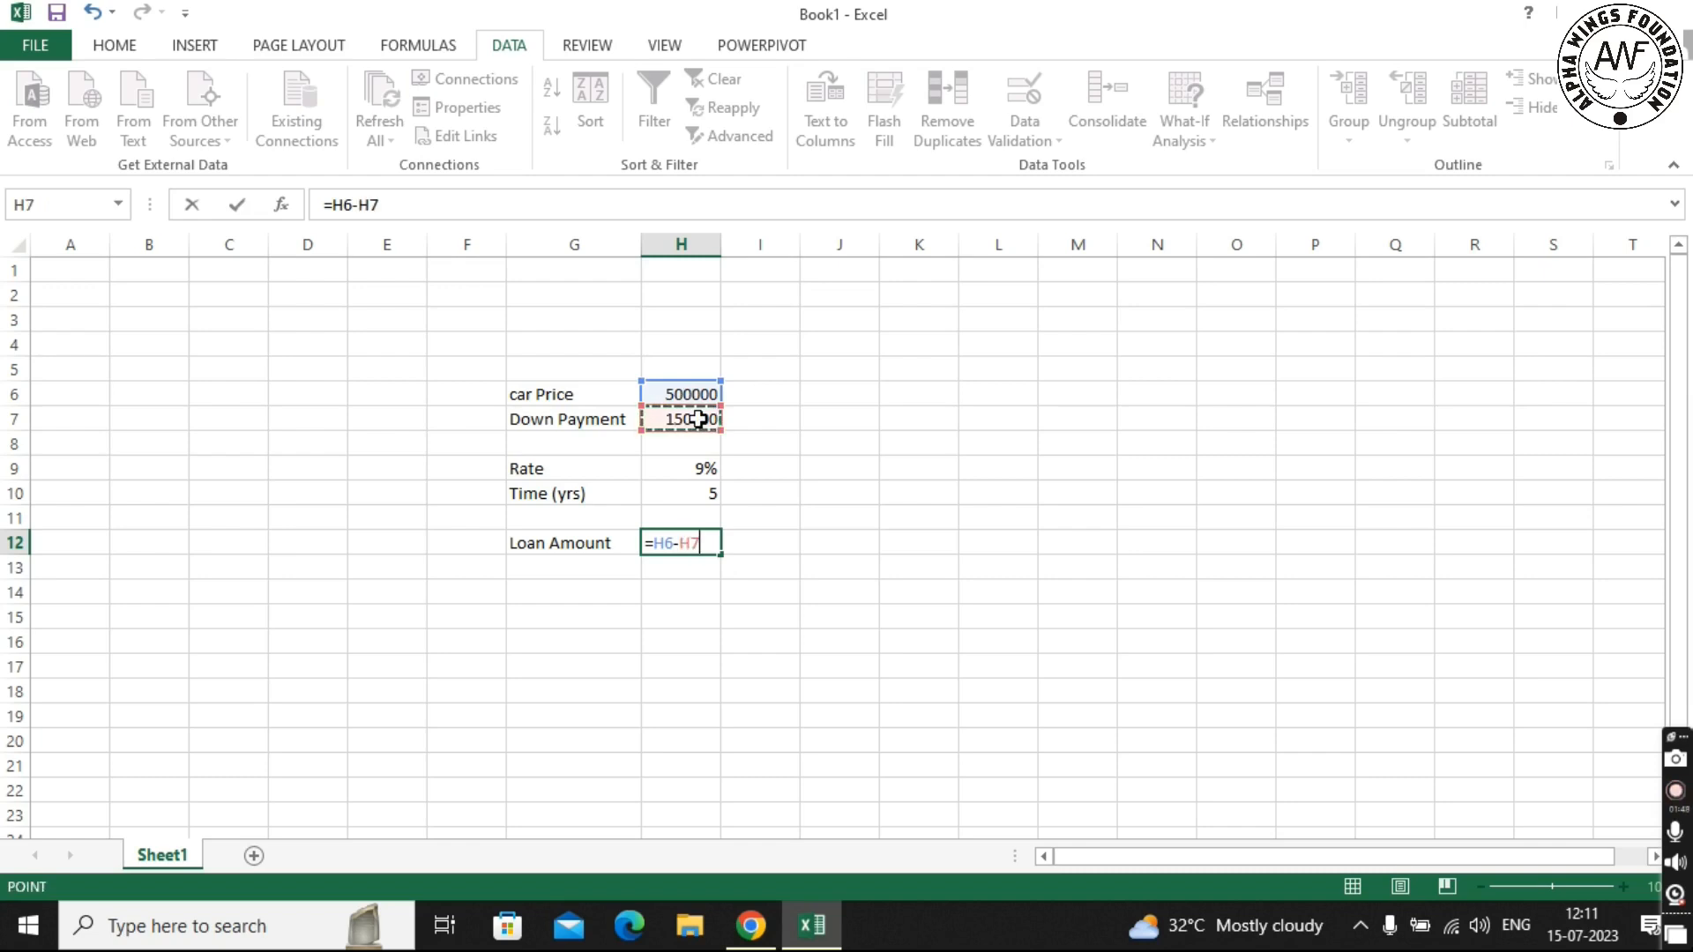
{"action": "key", "text": "Return"}
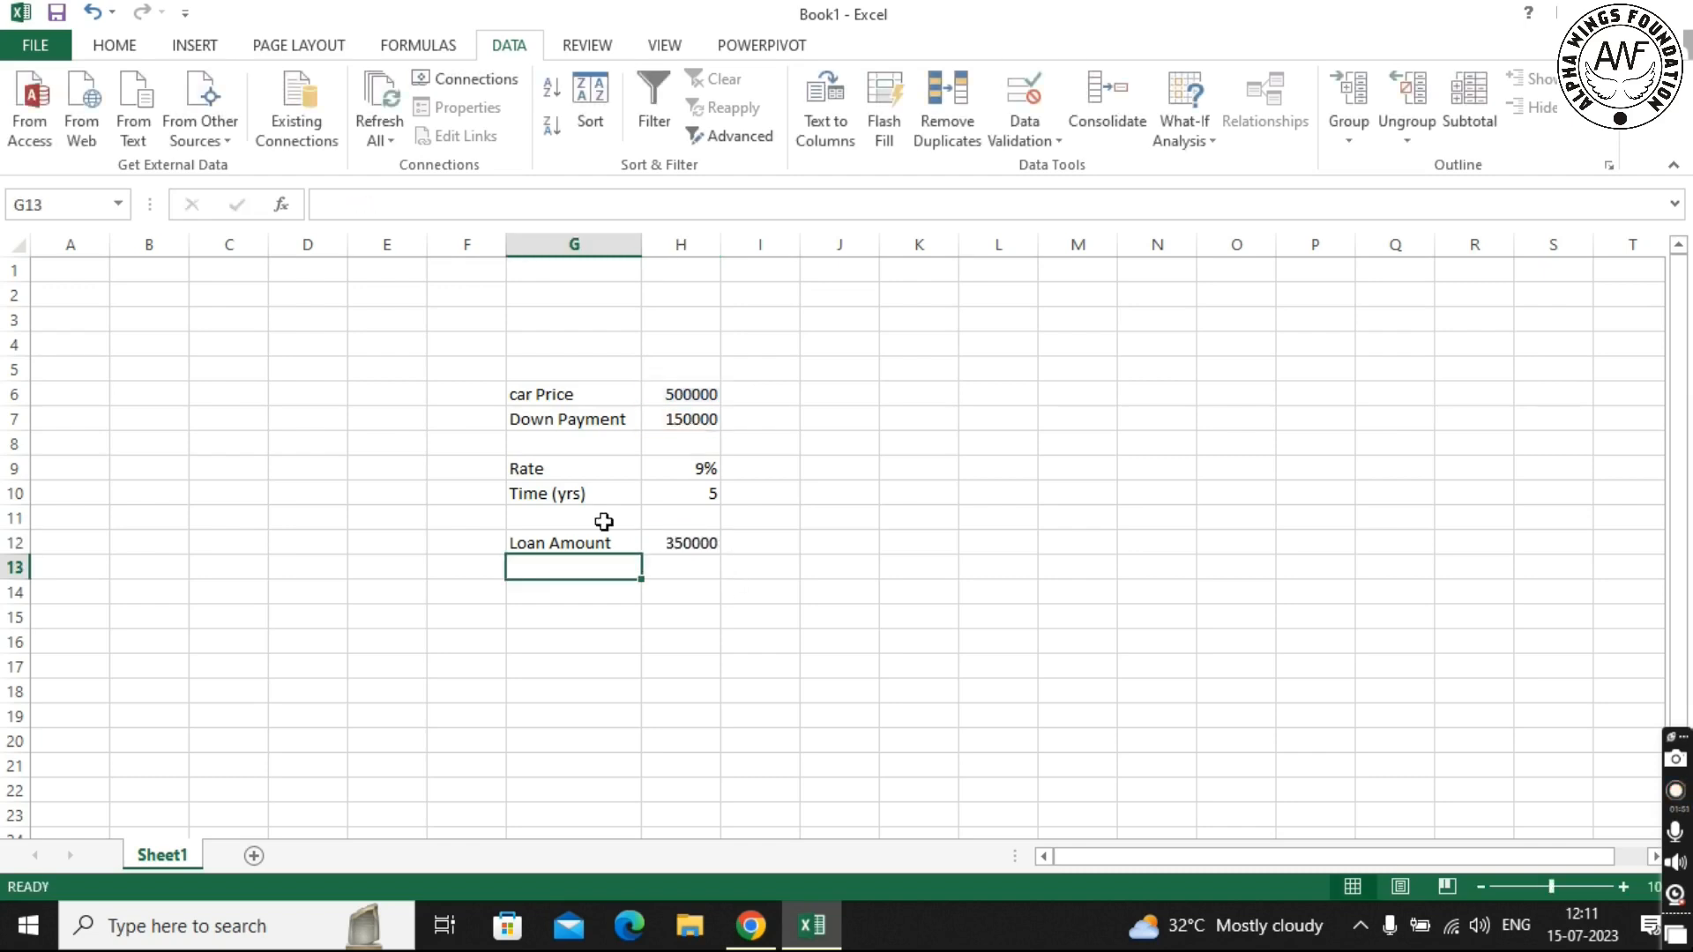
Add the label "EMI" in cell G14
{"action": "left_click", "coordinate": [610, 588]}
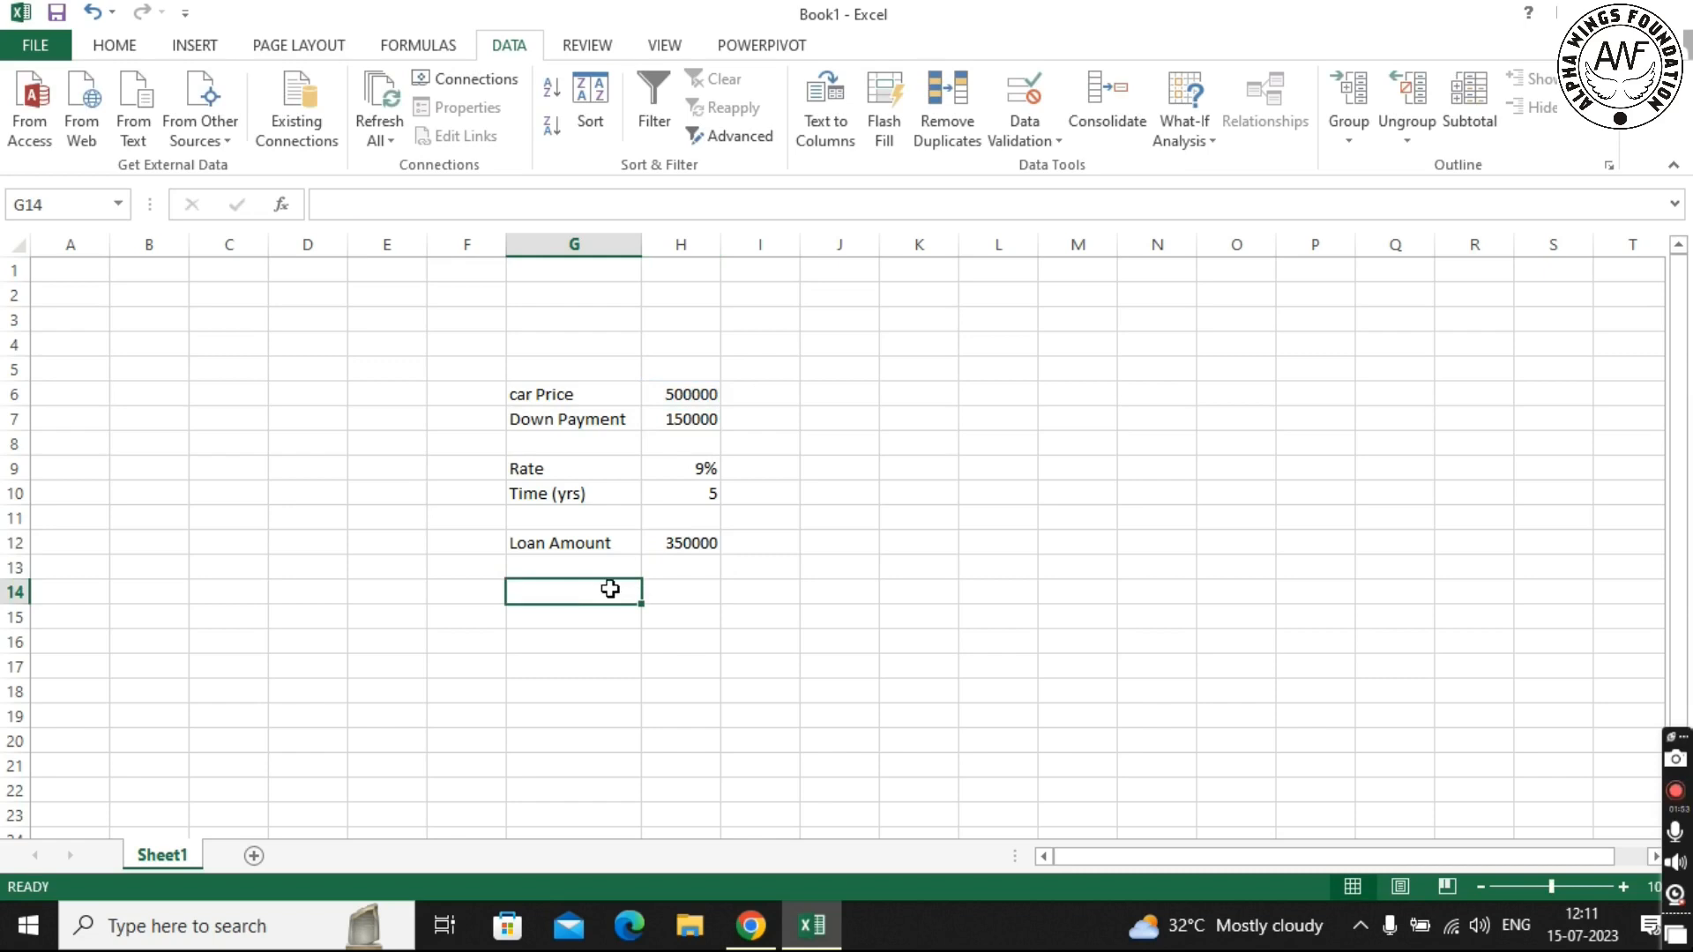
{"action": "type", "text": "EMI"}
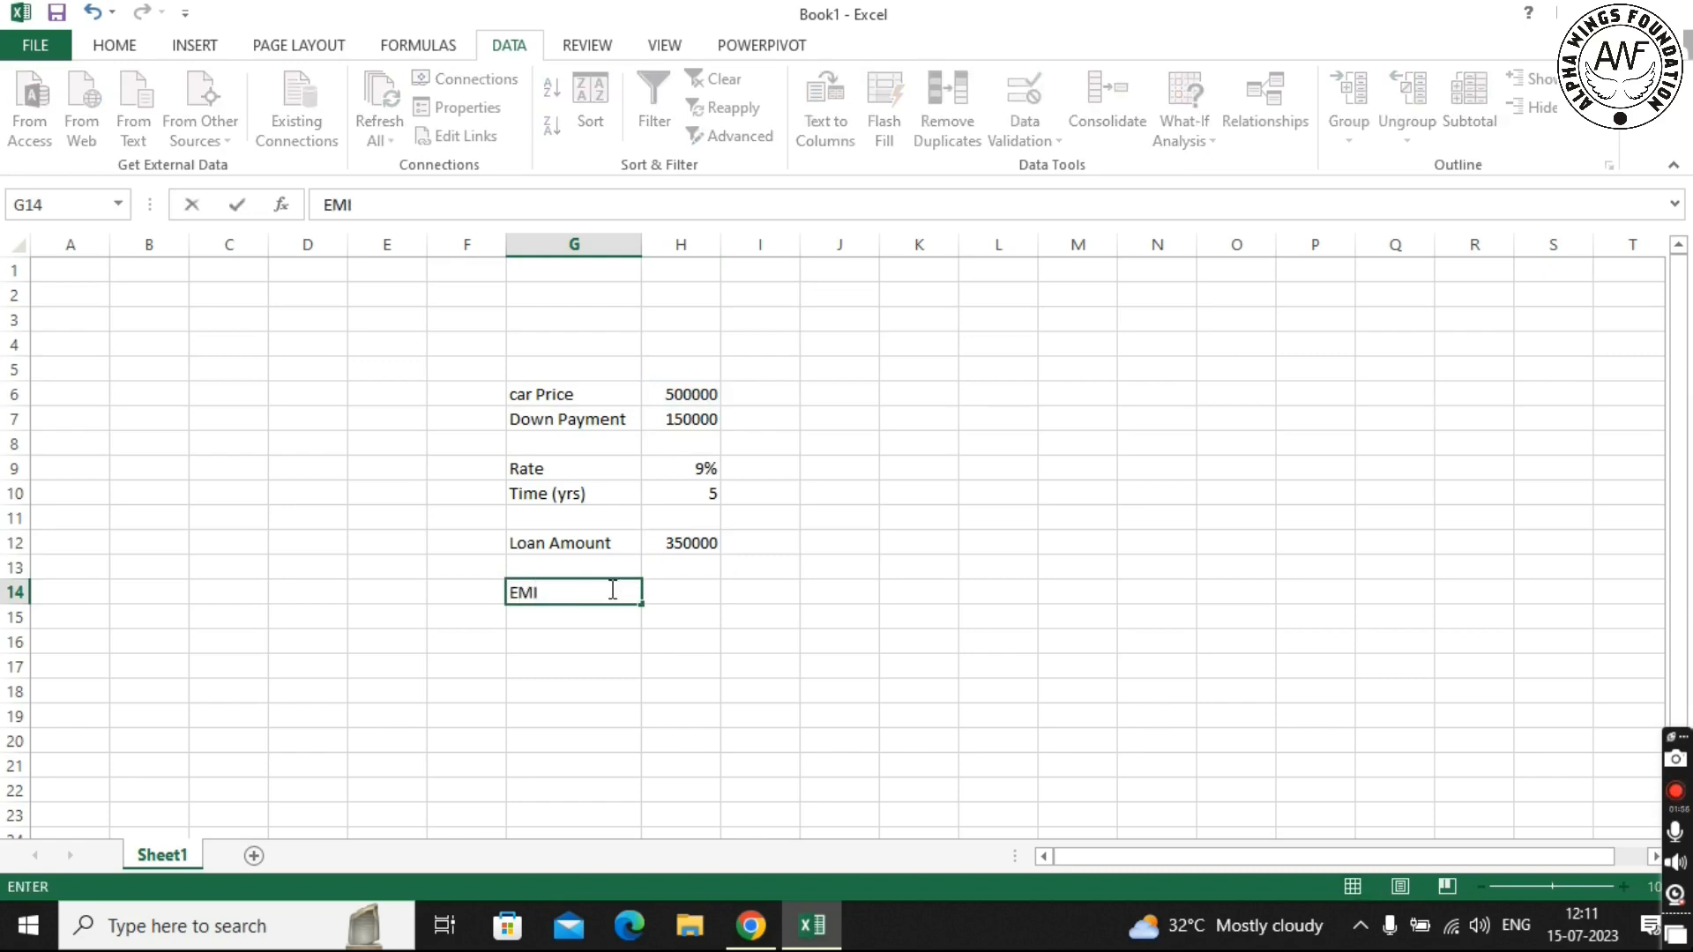
{"action": "key", "text": "Tab"}
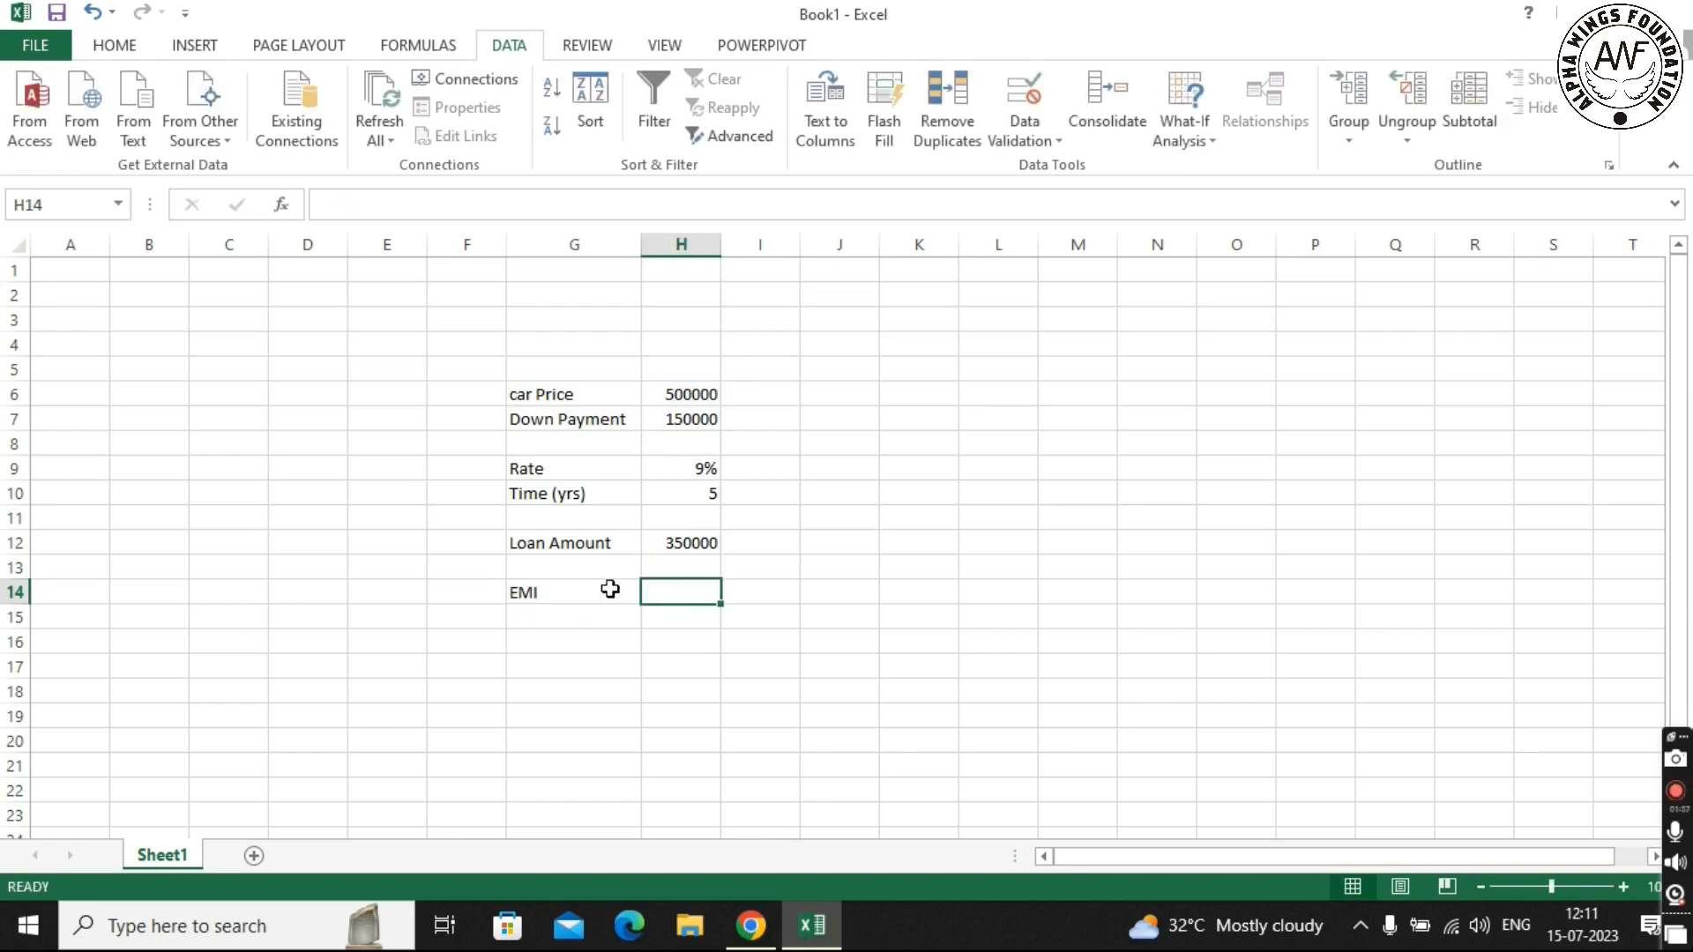
Calculate the monthly instalment in H14 with the formula =-PMT(H9/12,H10*12,H12) and select that cell
{"action": "type", "text": "="}
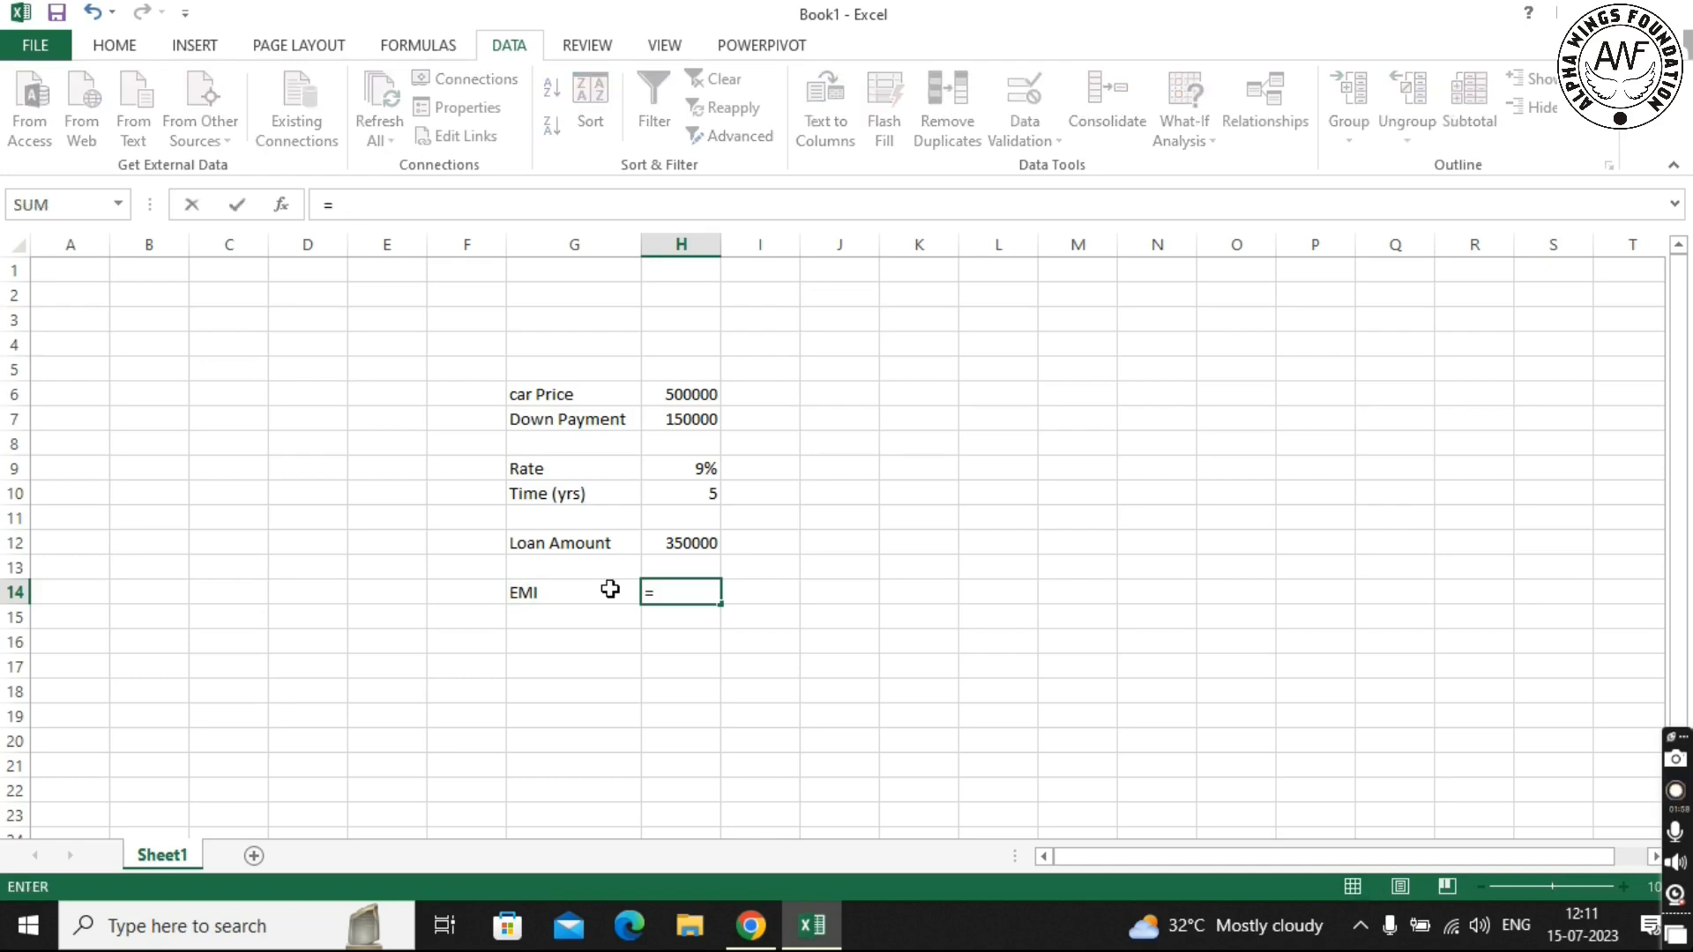
{"action": "type", "text": "-pmt"}
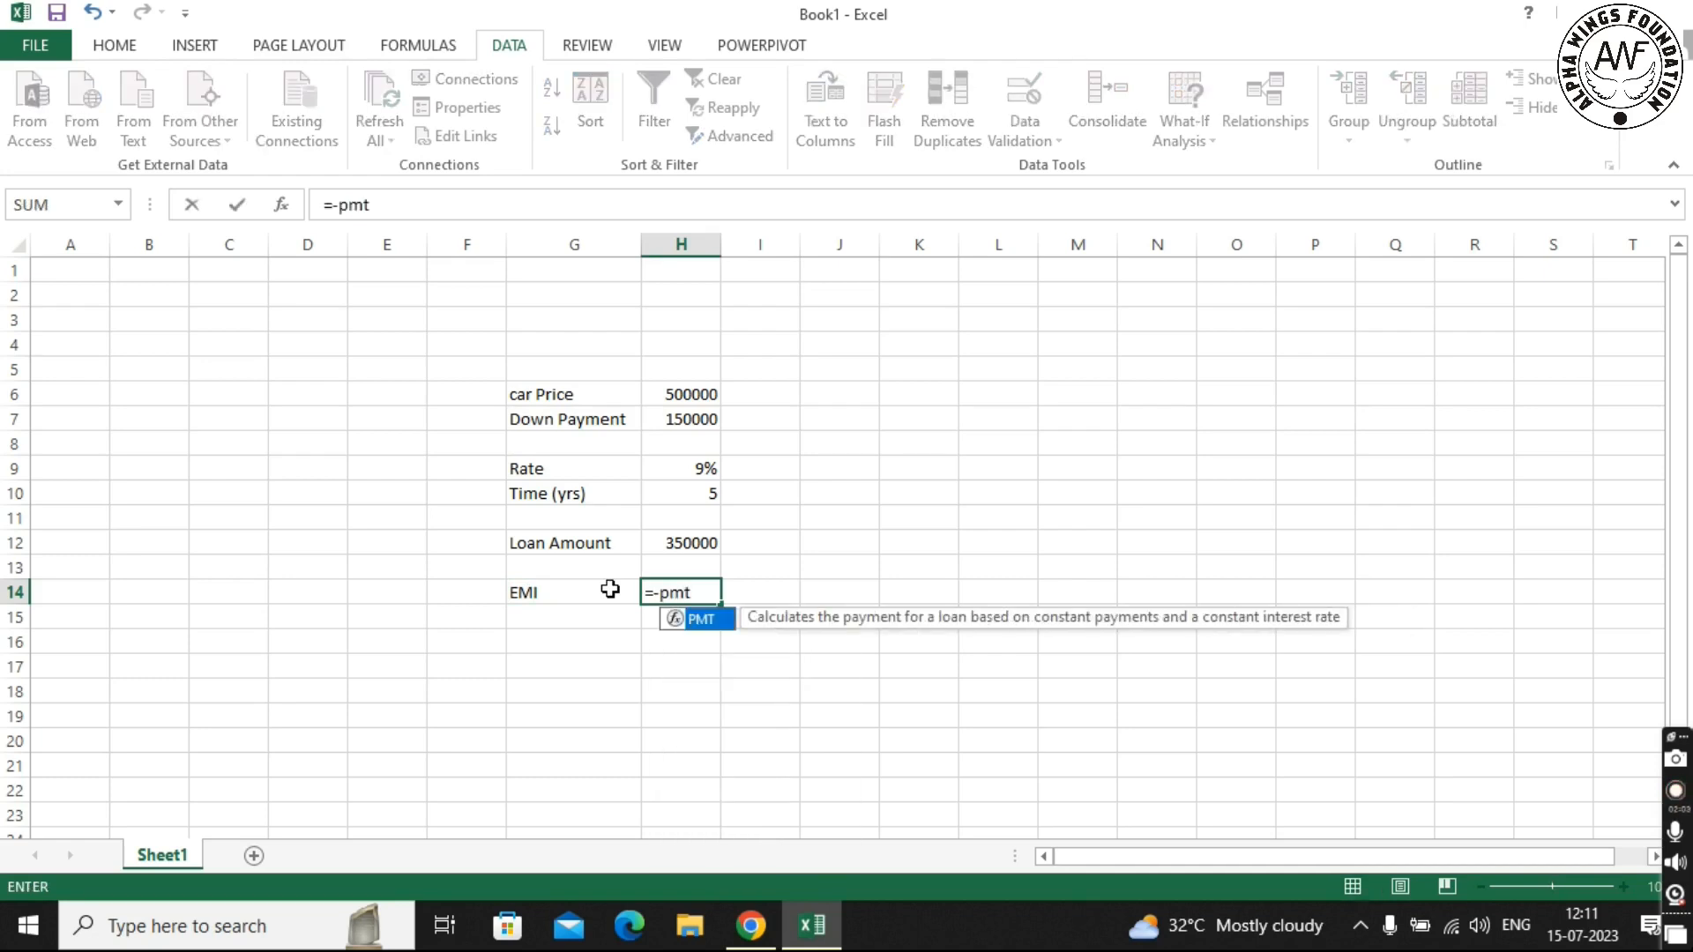
{"action": "type", "text": "("}
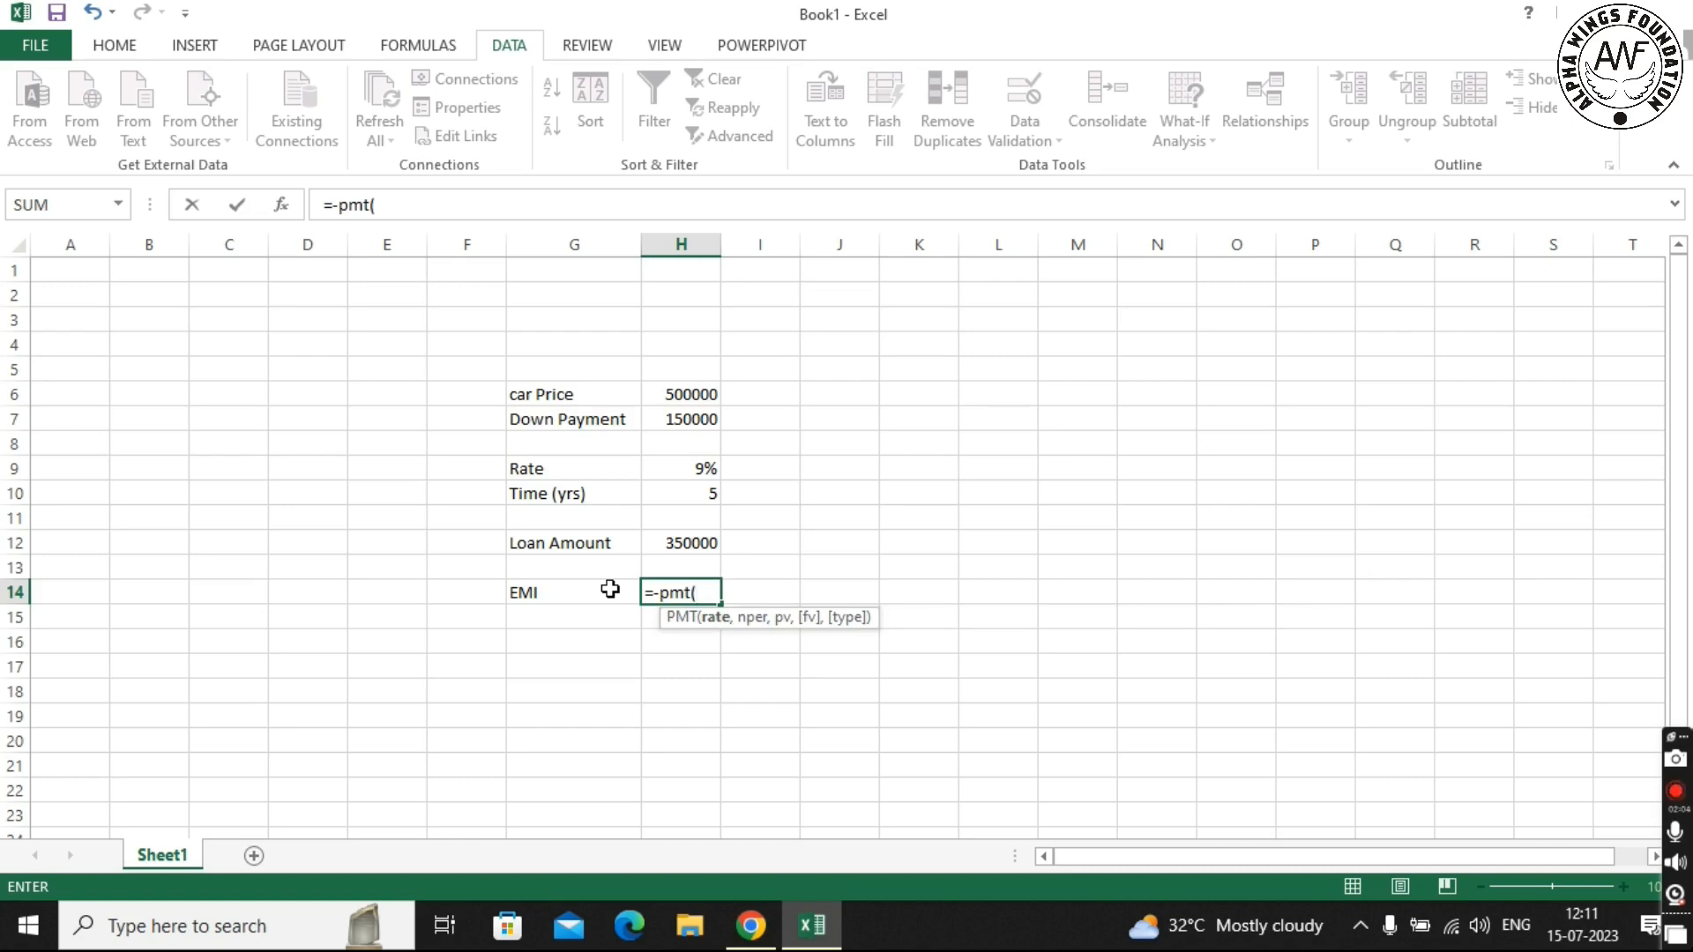
{"action": "left_click", "coordinate": [681, 466]}
{"action": "type", "text": "/1"}
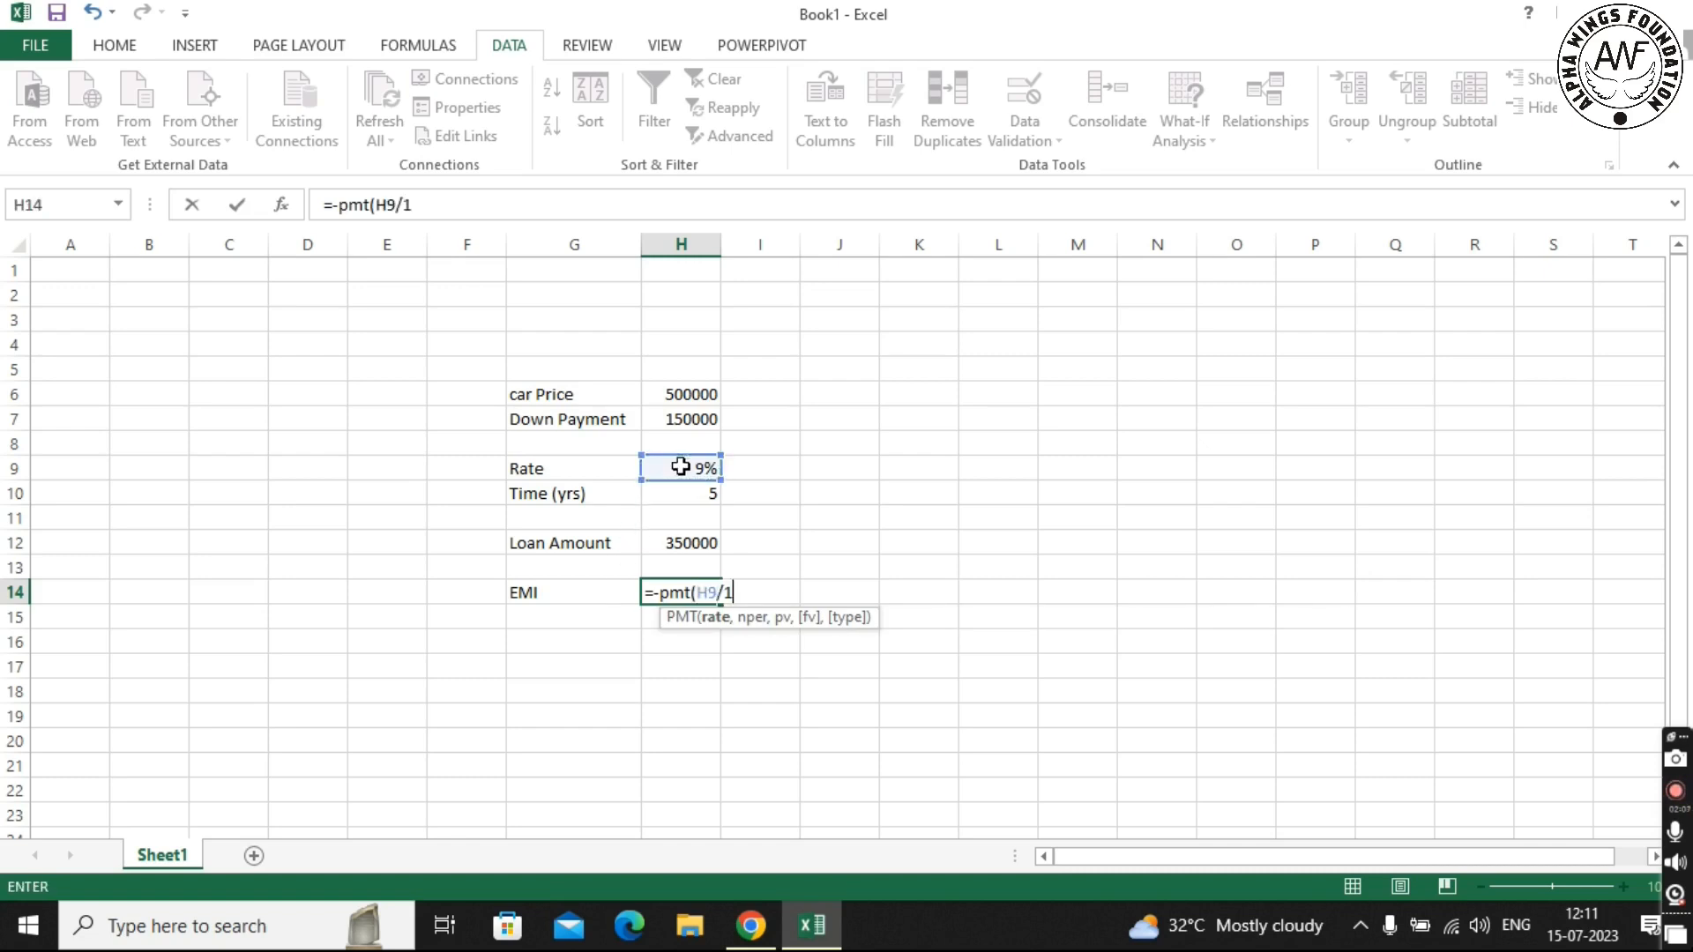
{"action": "type", "text": "2,"}
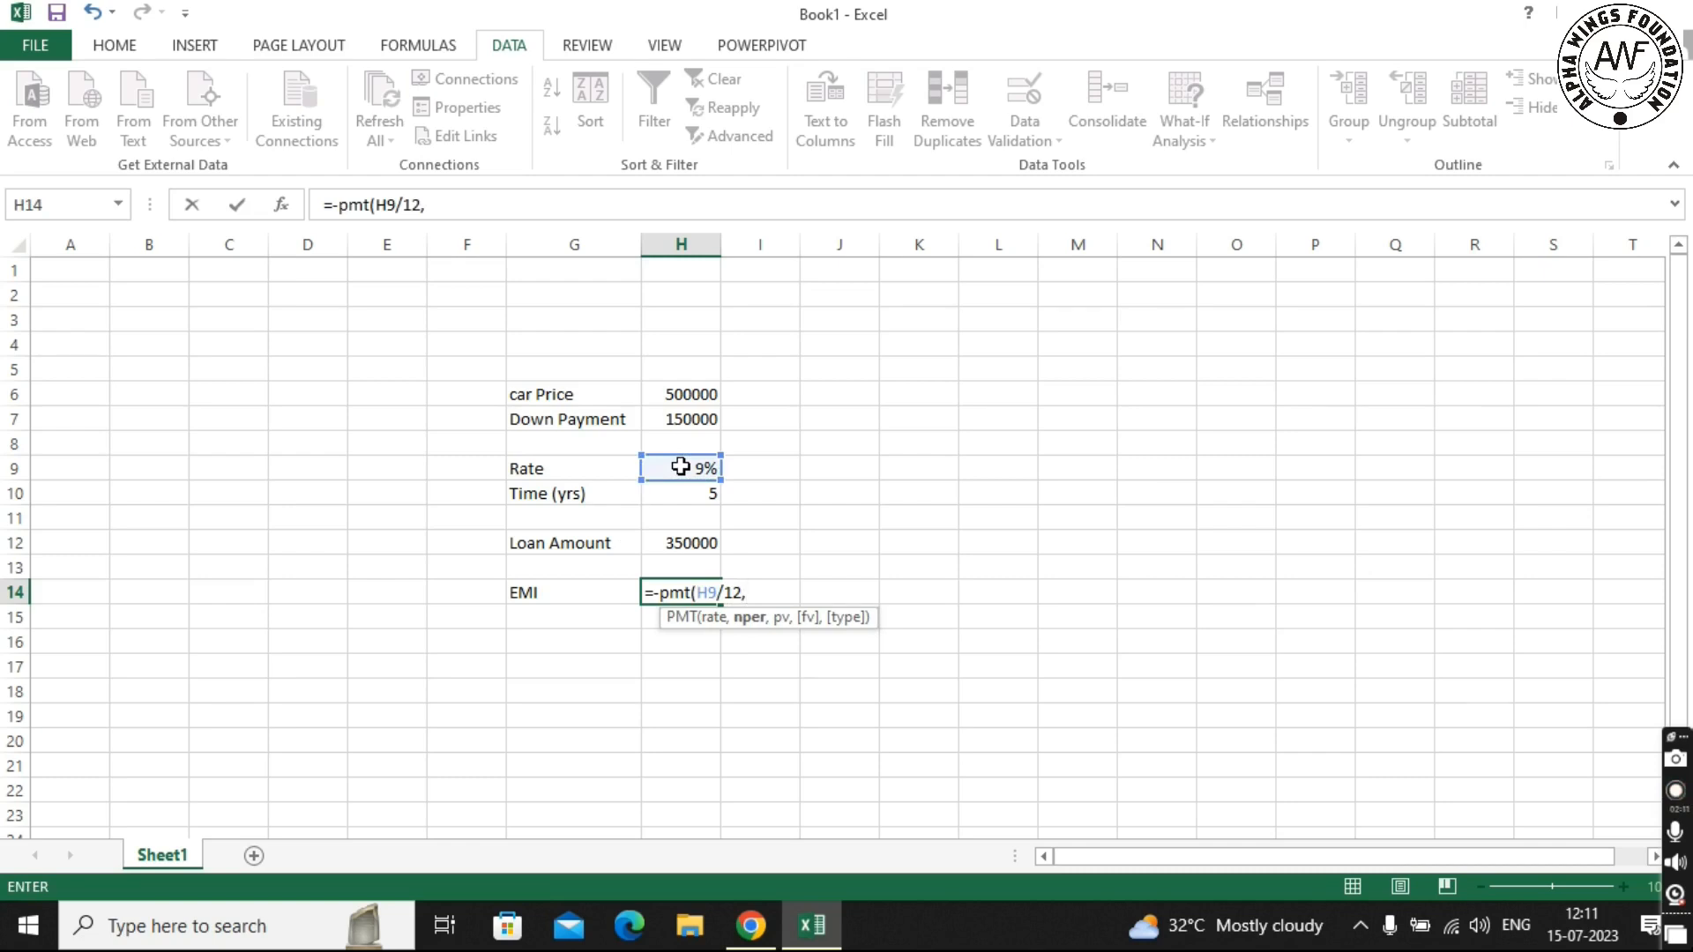
{"action": "left_click", "coordinate": [708, 497]}
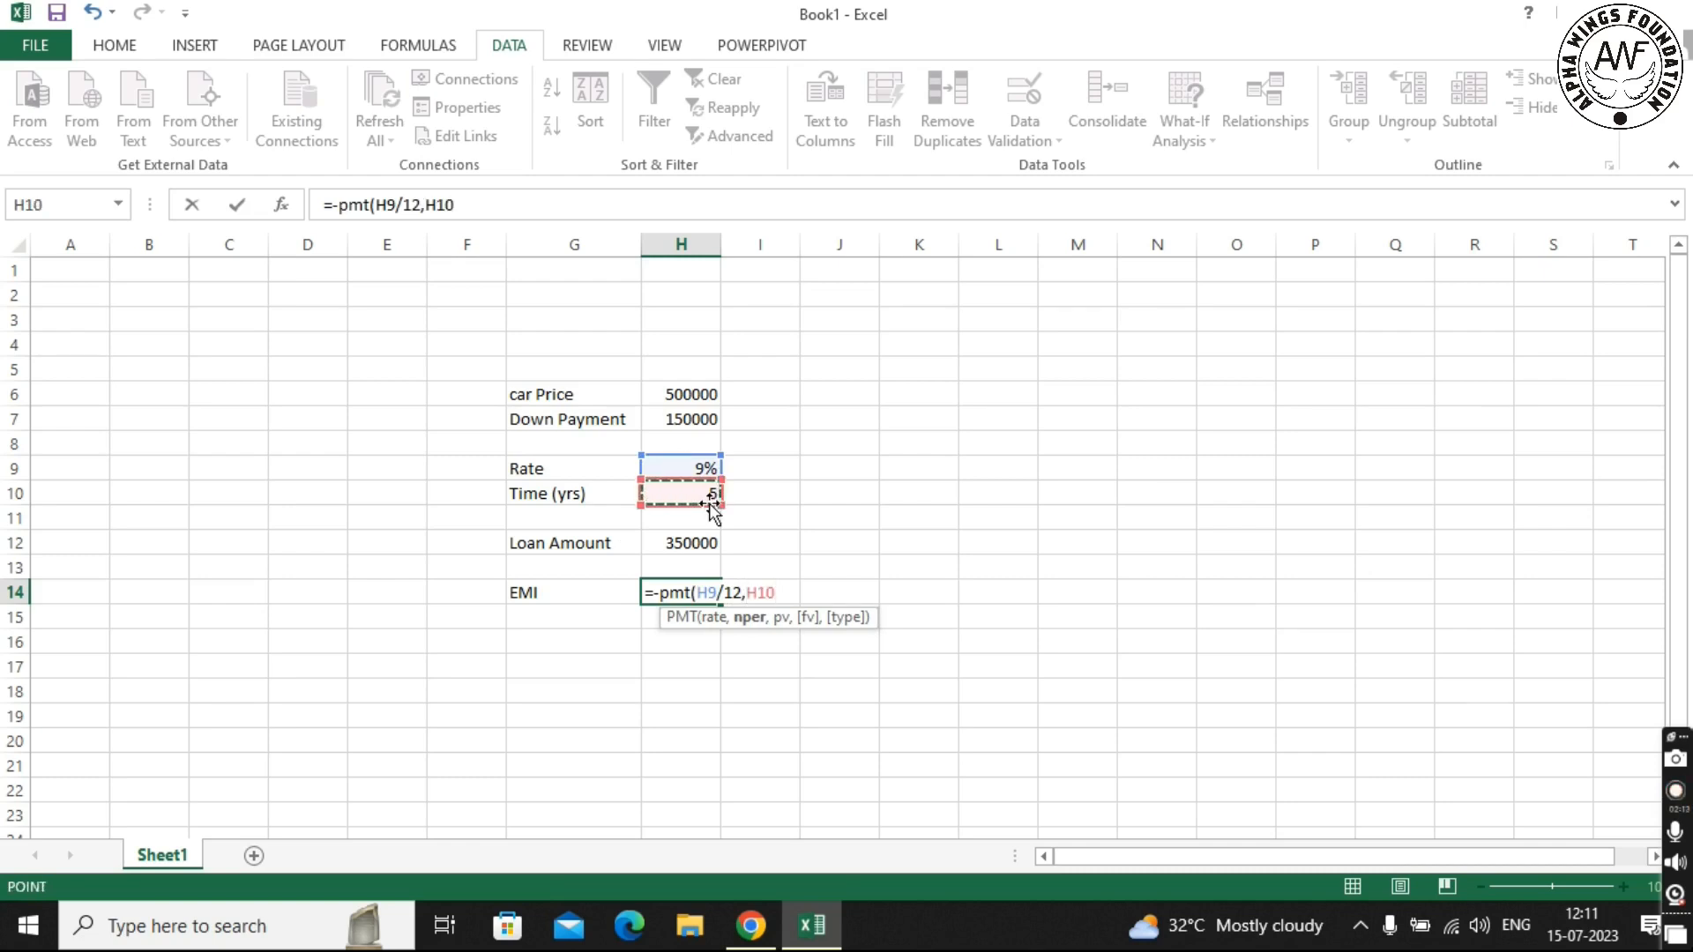
{"action": "type", "text": "*12"}
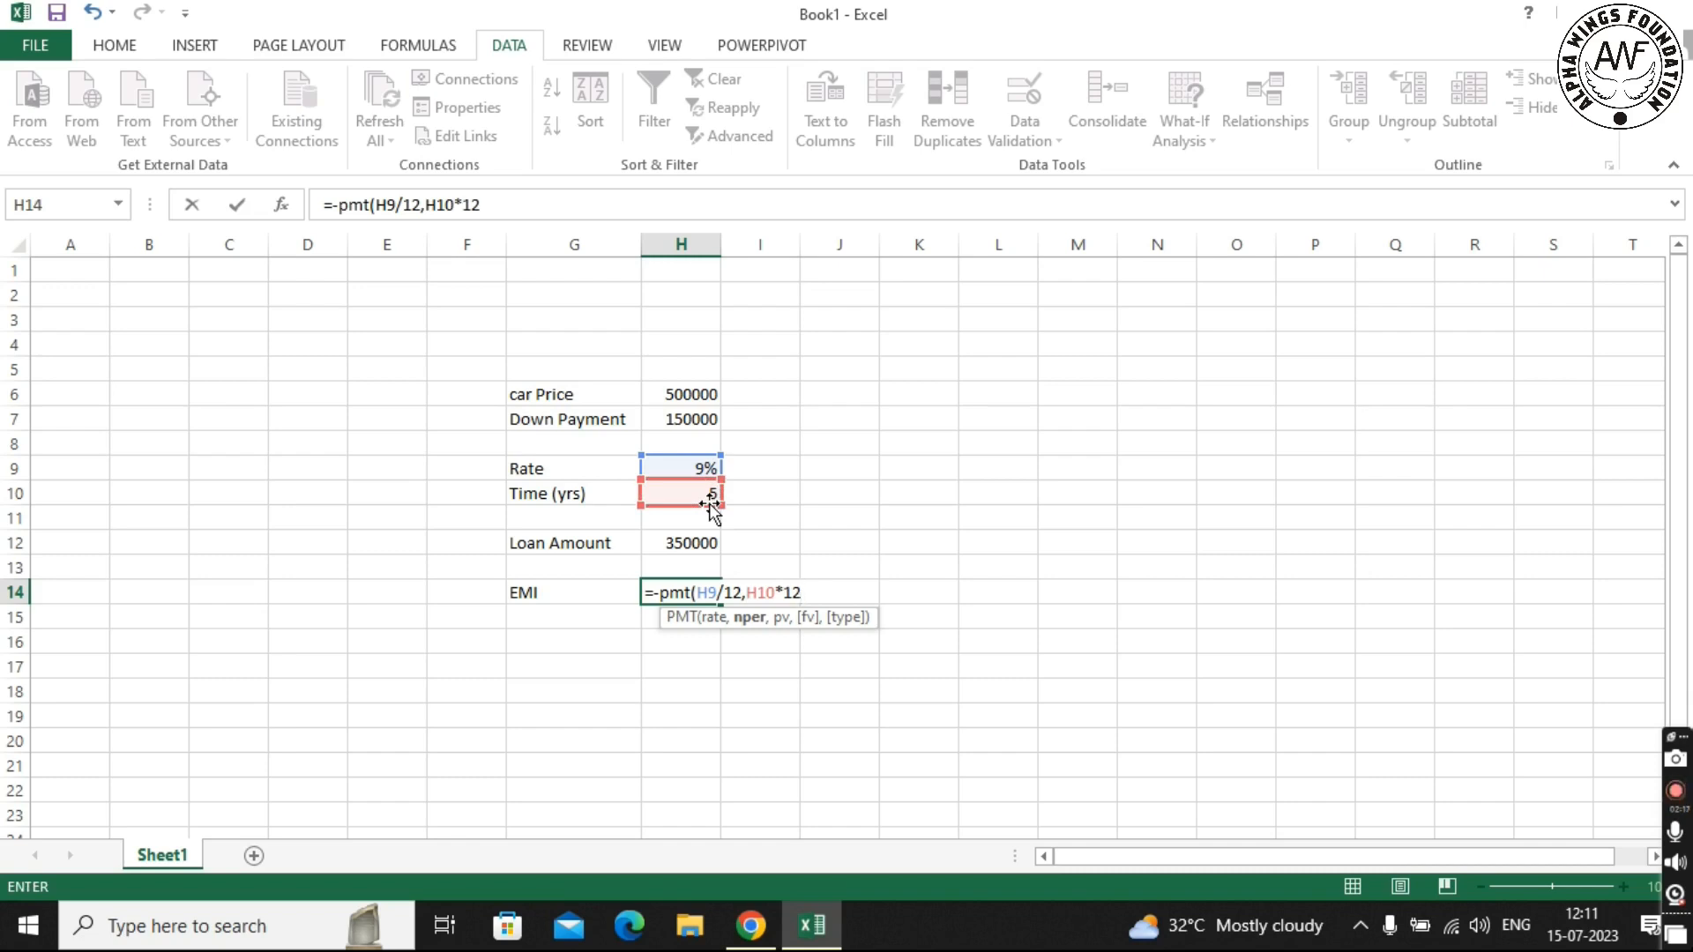
{"action": "type", "text": ","}
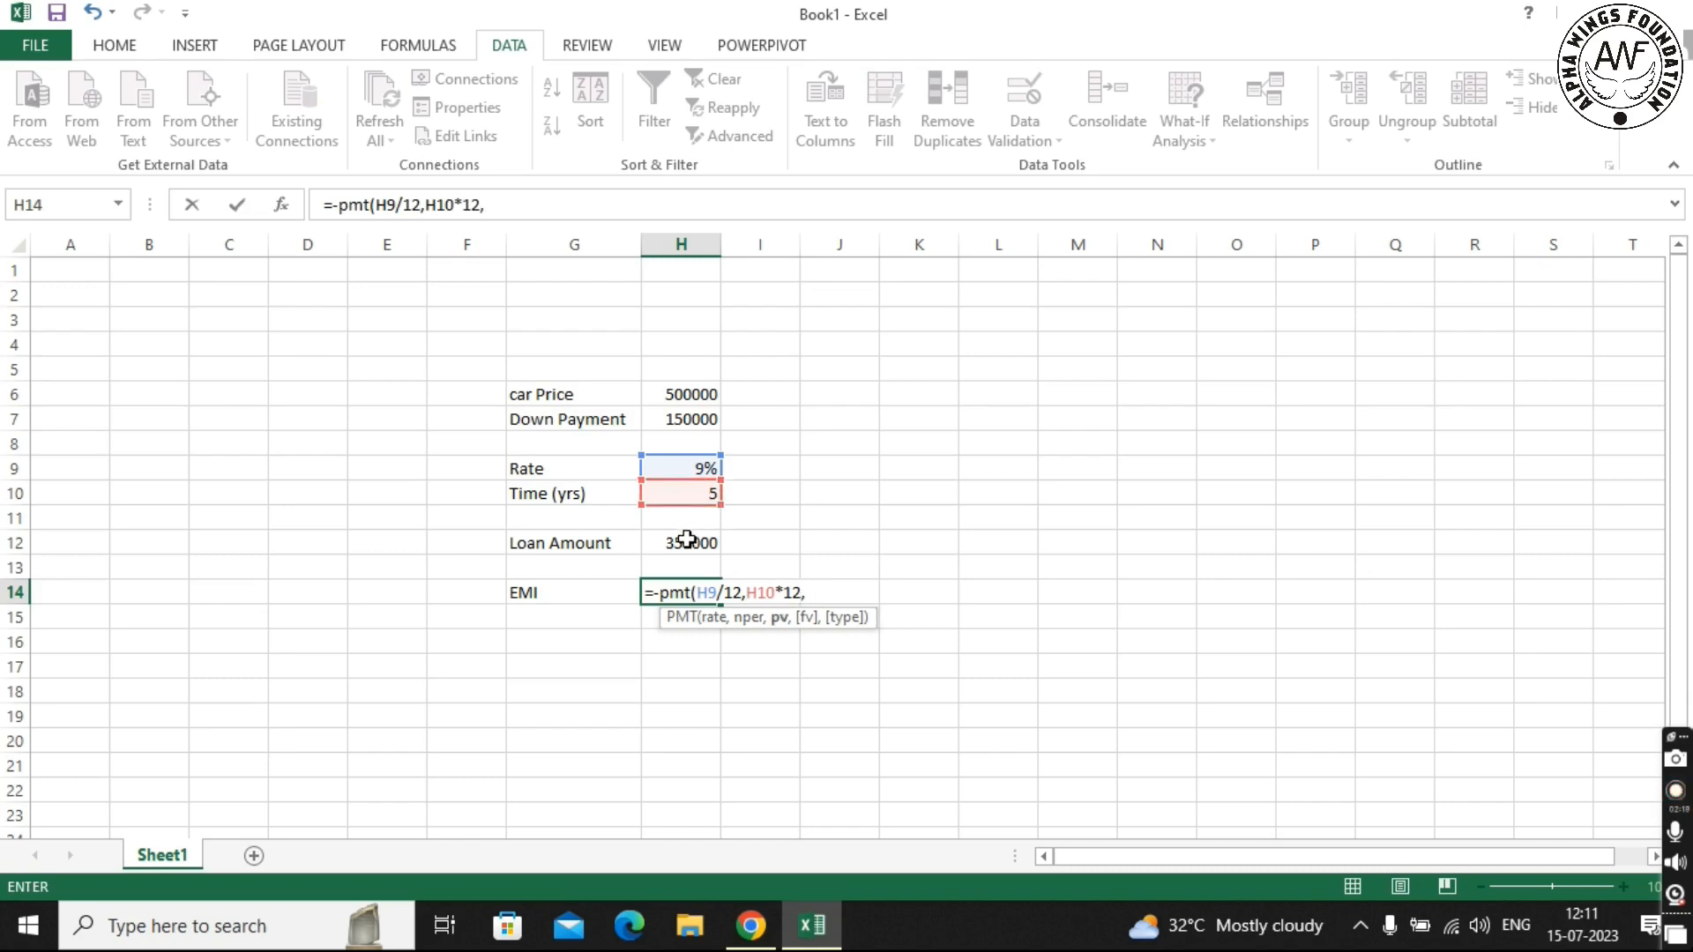
{"action": "left_click", "coordinate": [684, 543]}
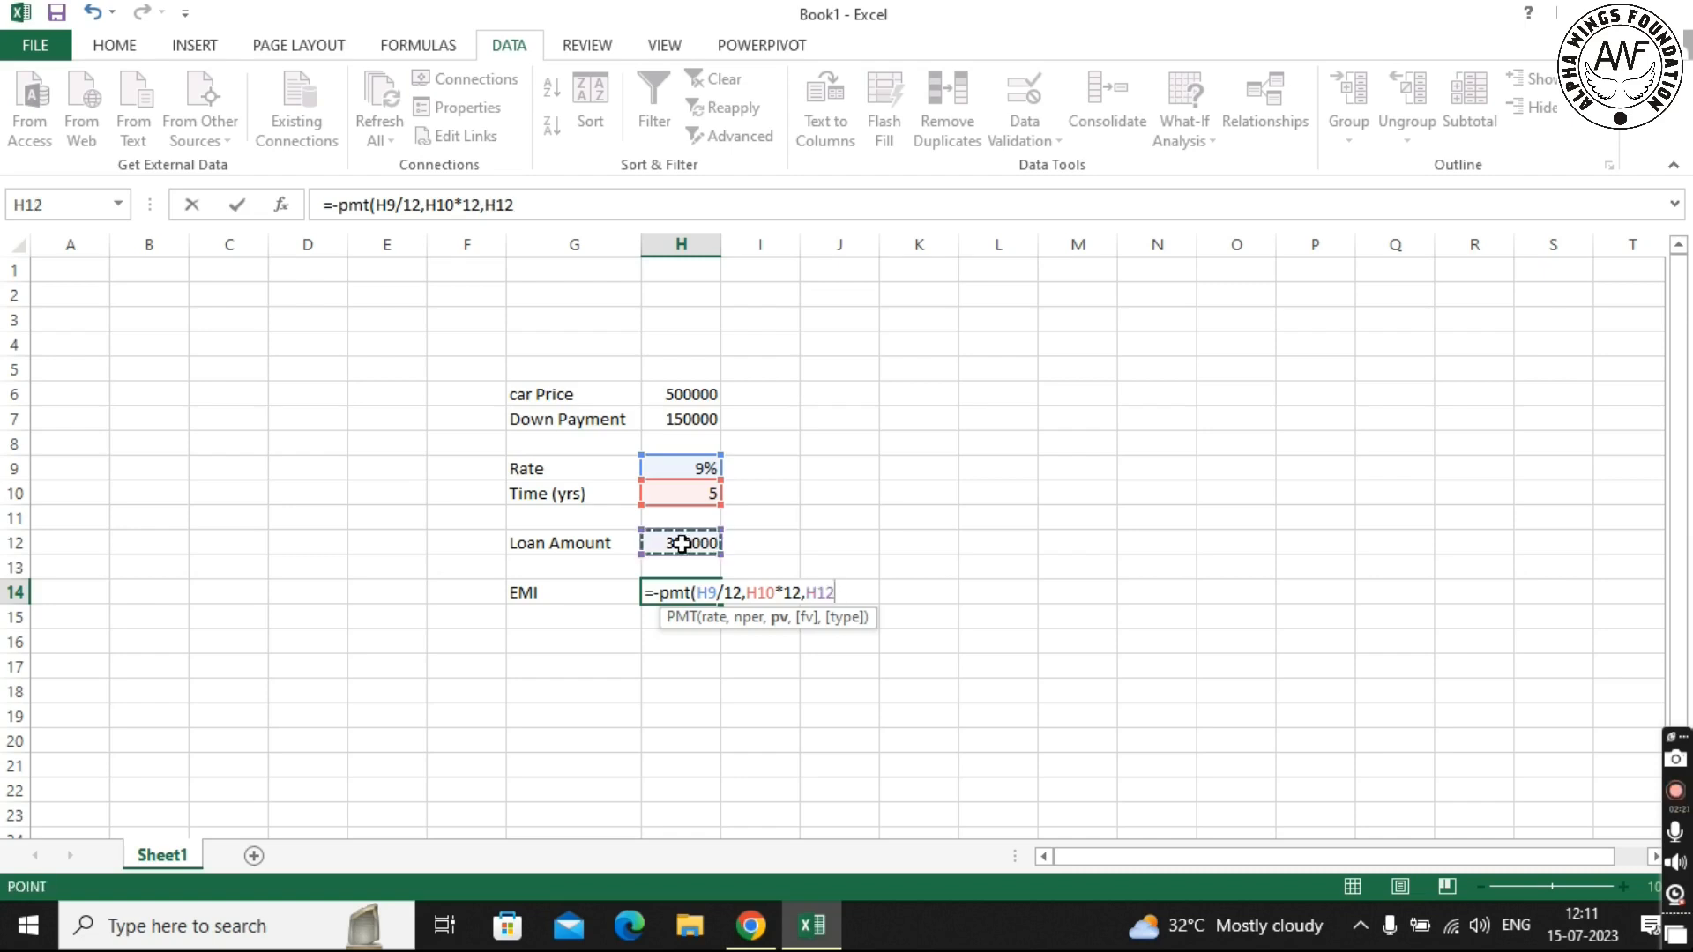
{"action": "key", "text": "Return"}
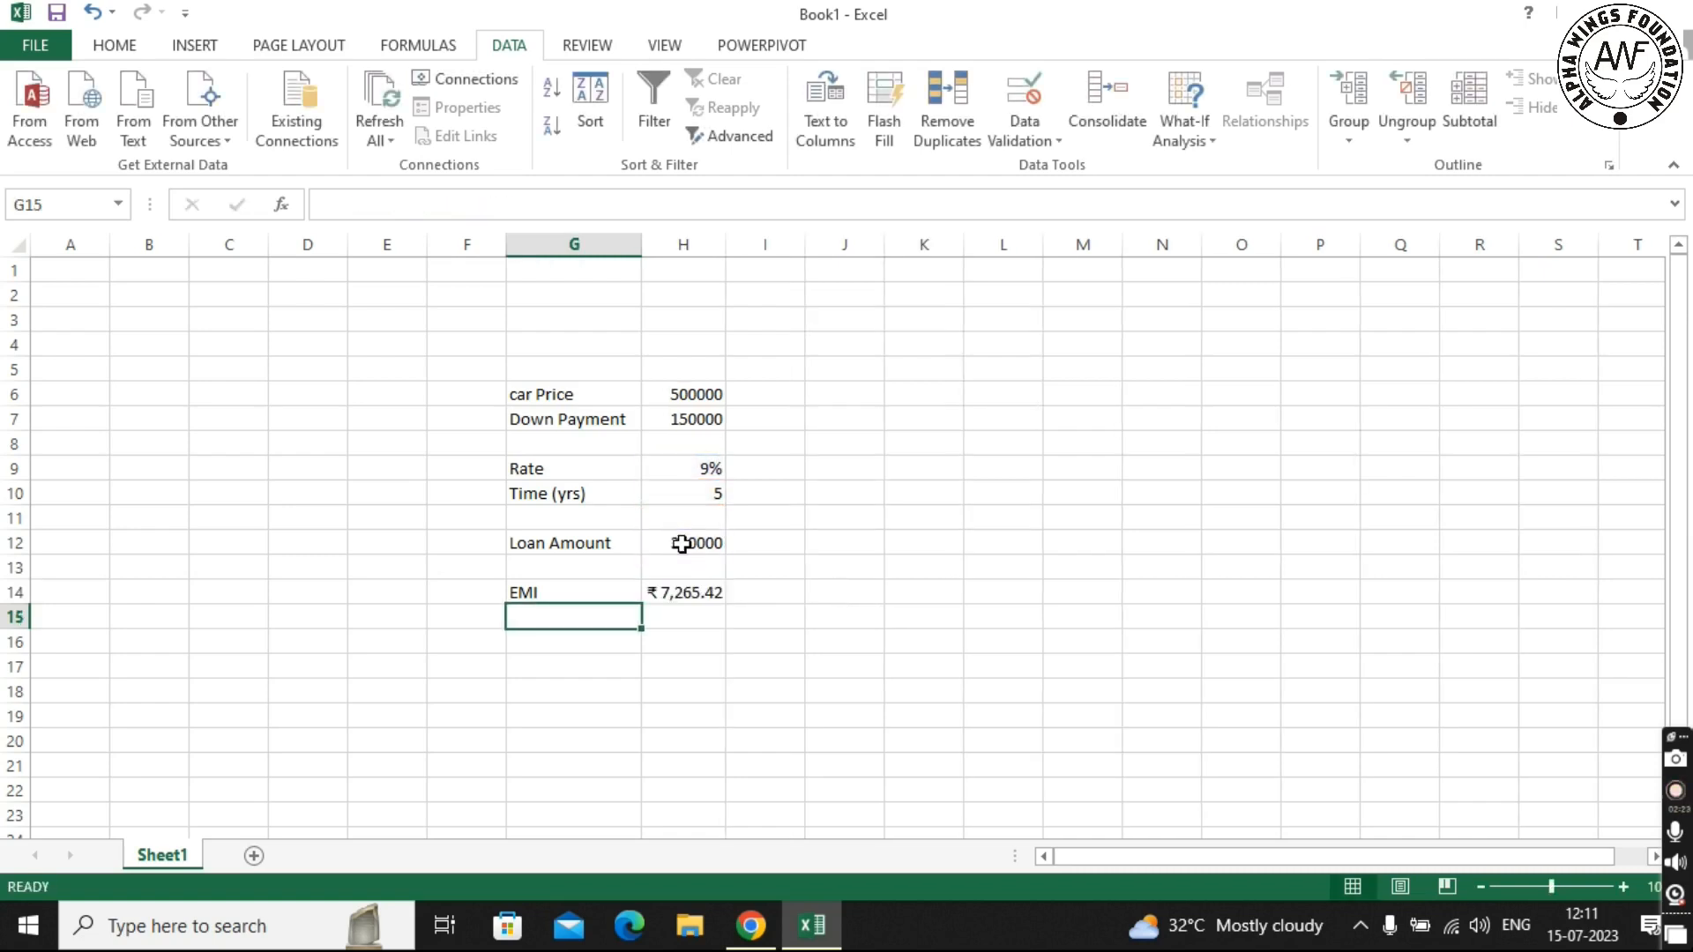
{"action": "left_click", "coordinate": [711, 594]}
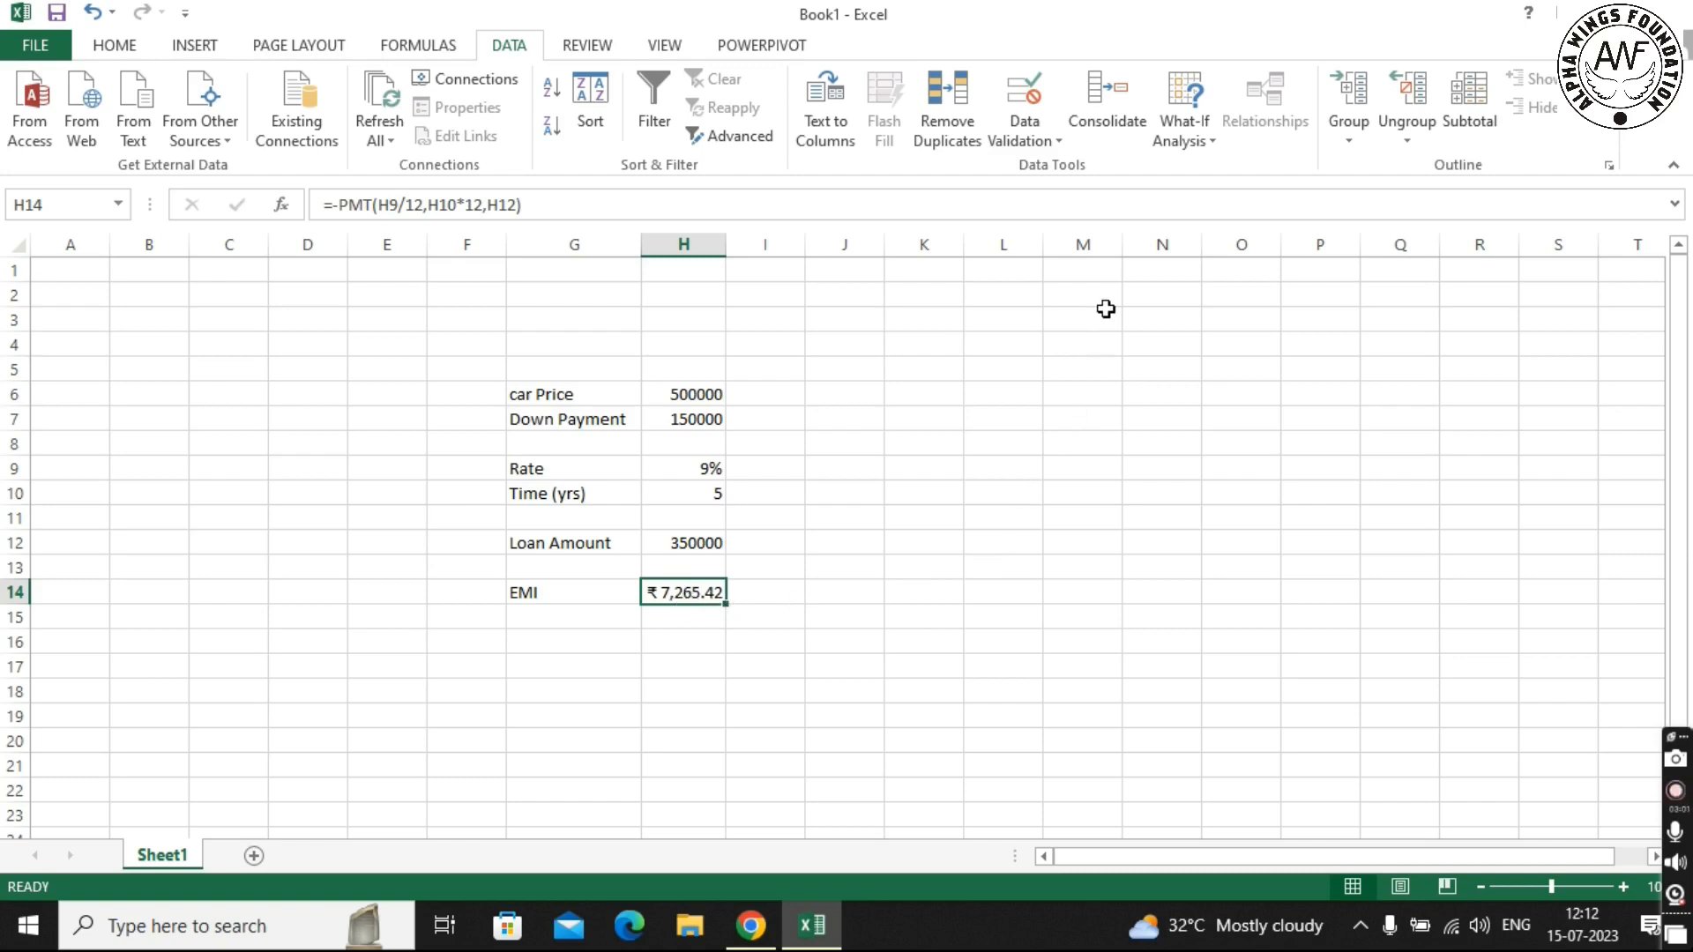
Run Goal Seek to bring the EMI in H14 to 7000 by changing the down payment in H7, and keep the solution
{"action": "left_click", "coordinate": [1190, 139]}
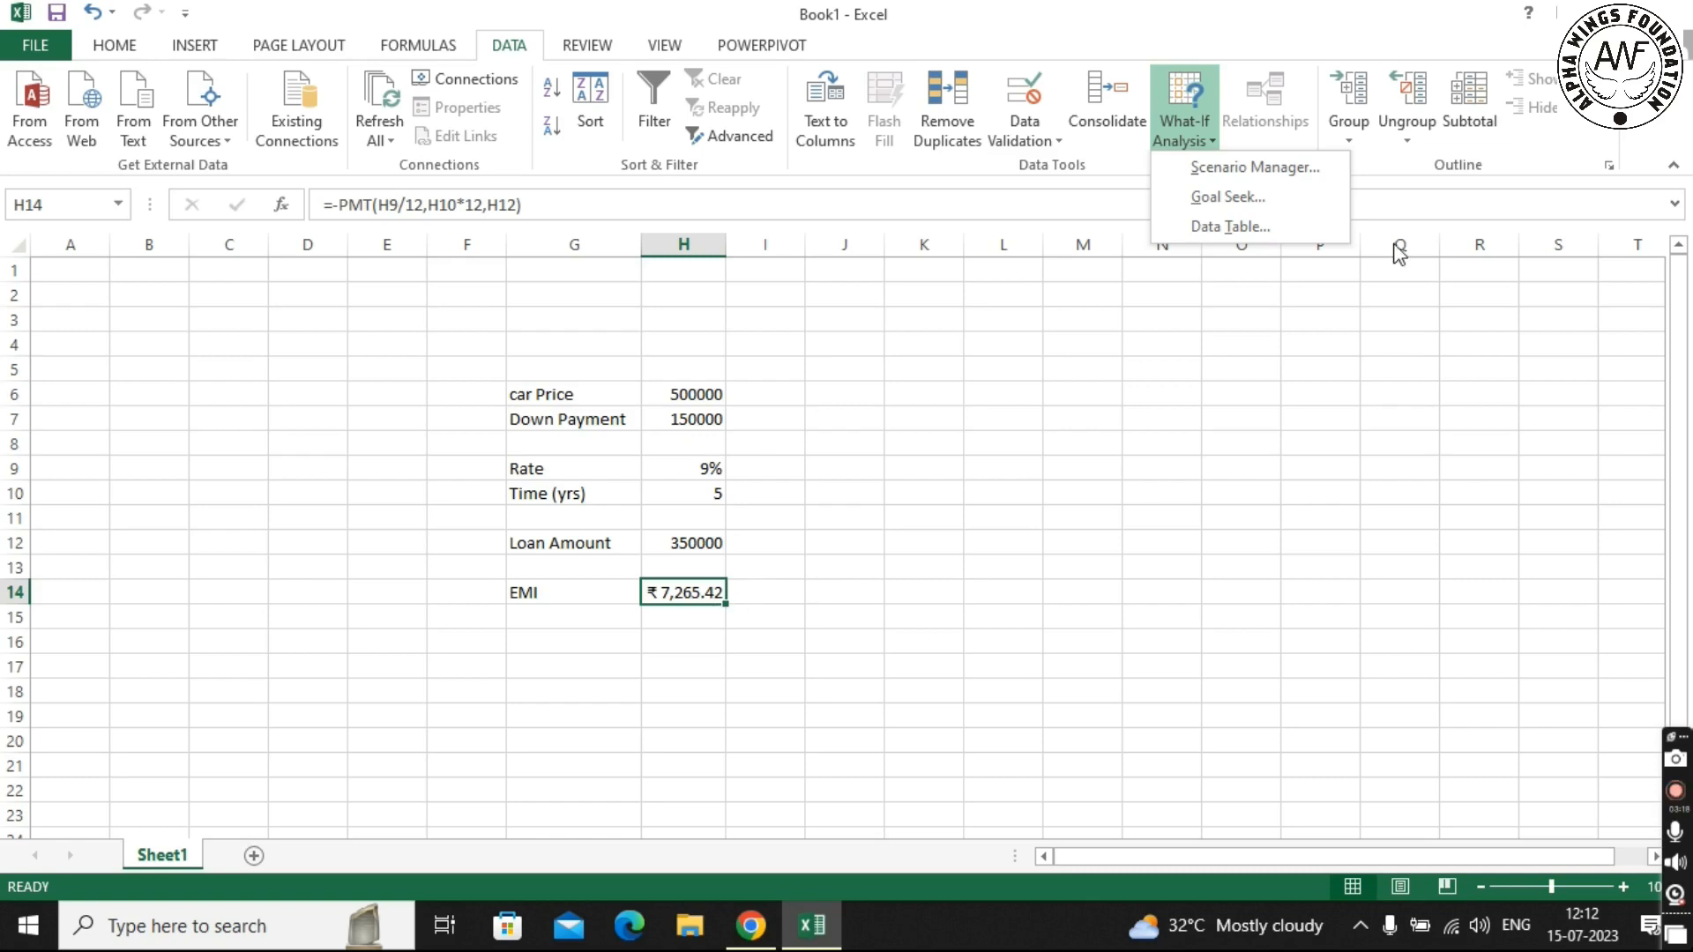
{"action": "left_click", "coordinate": [1240, 200]}
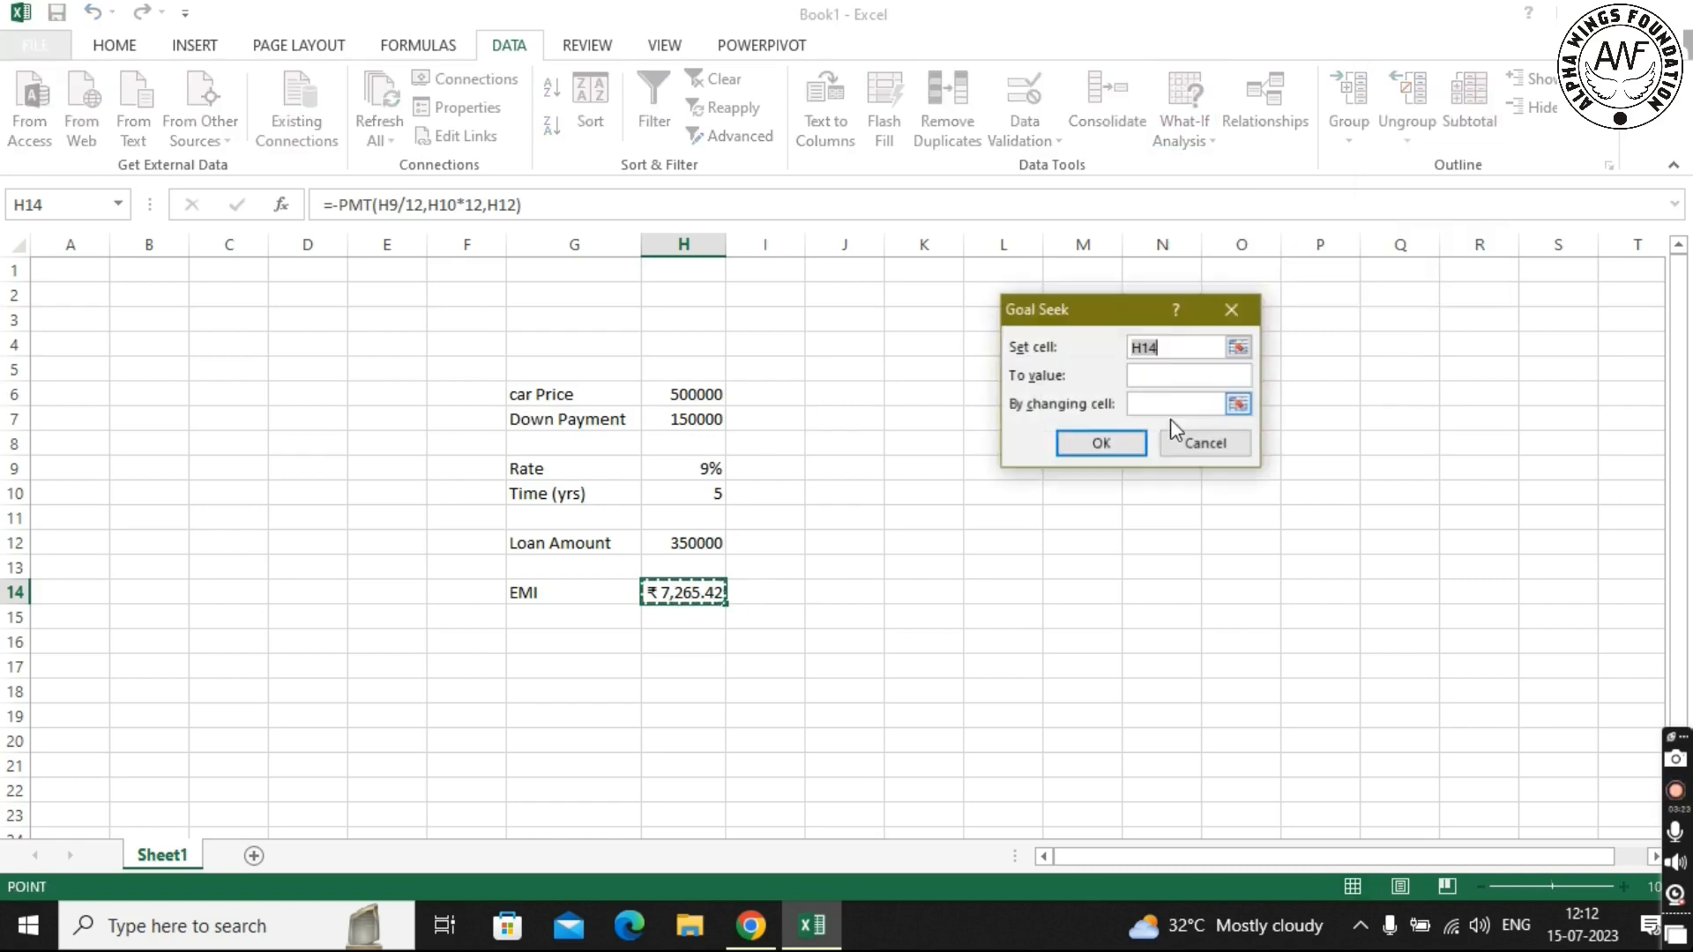
{"action": "left_click_drag", "start_coordinate": [1086, 319], "coordinate": [973, 371]}
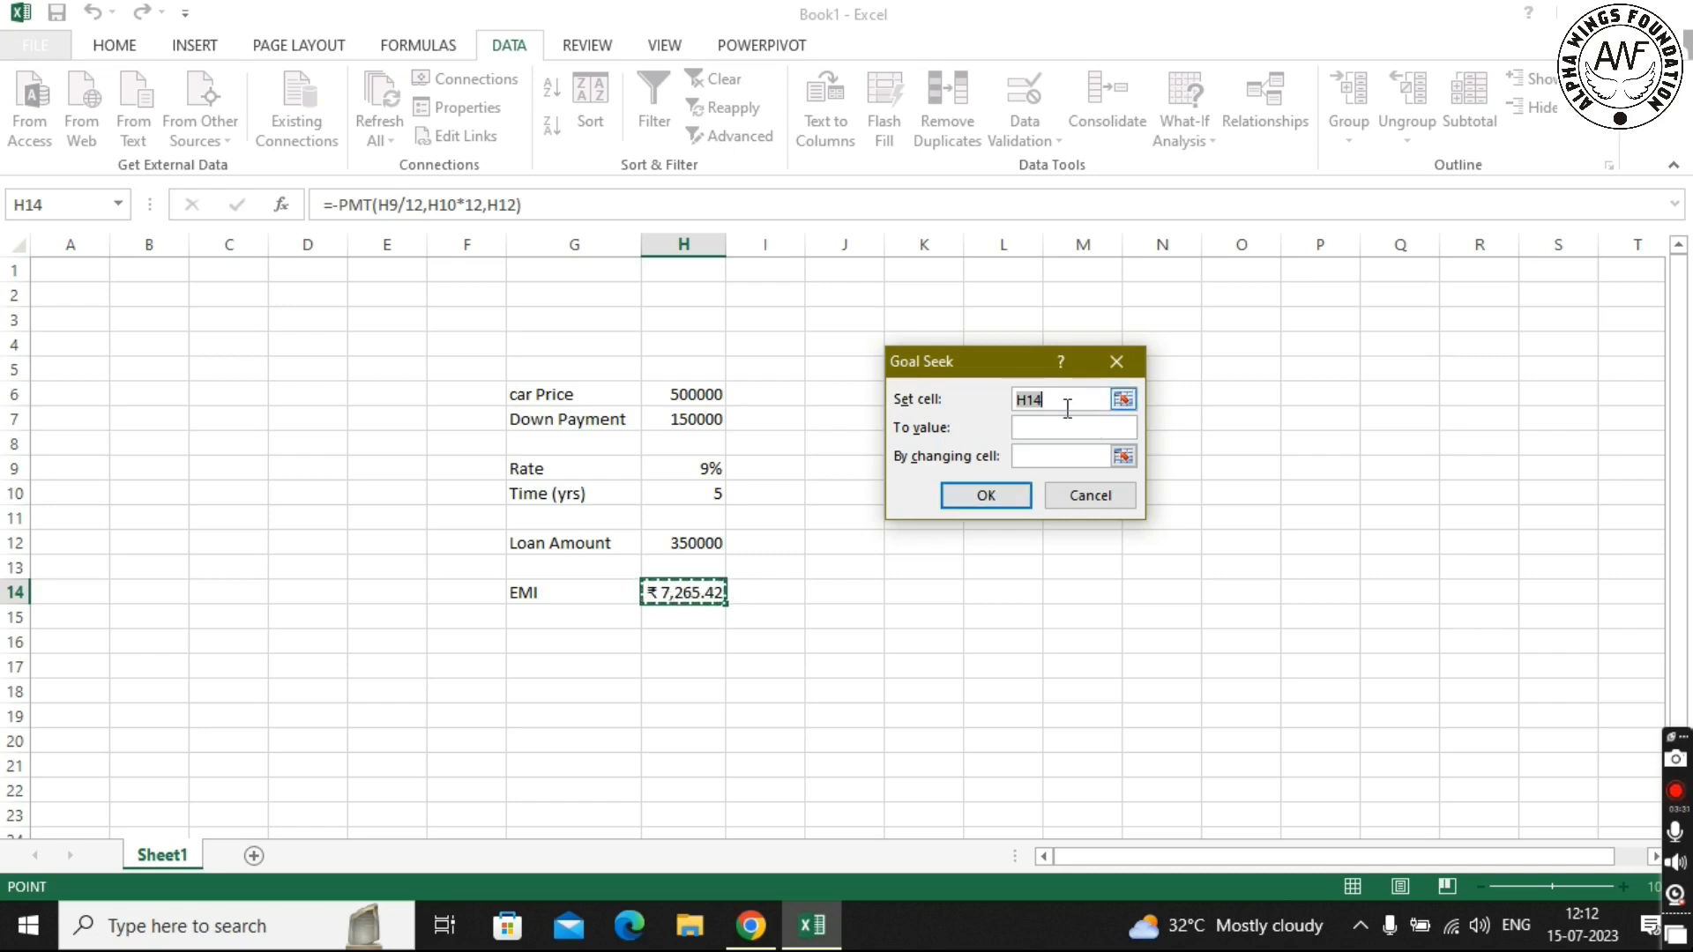
{"action": "left_click", "coordinate": [1038, 430]}
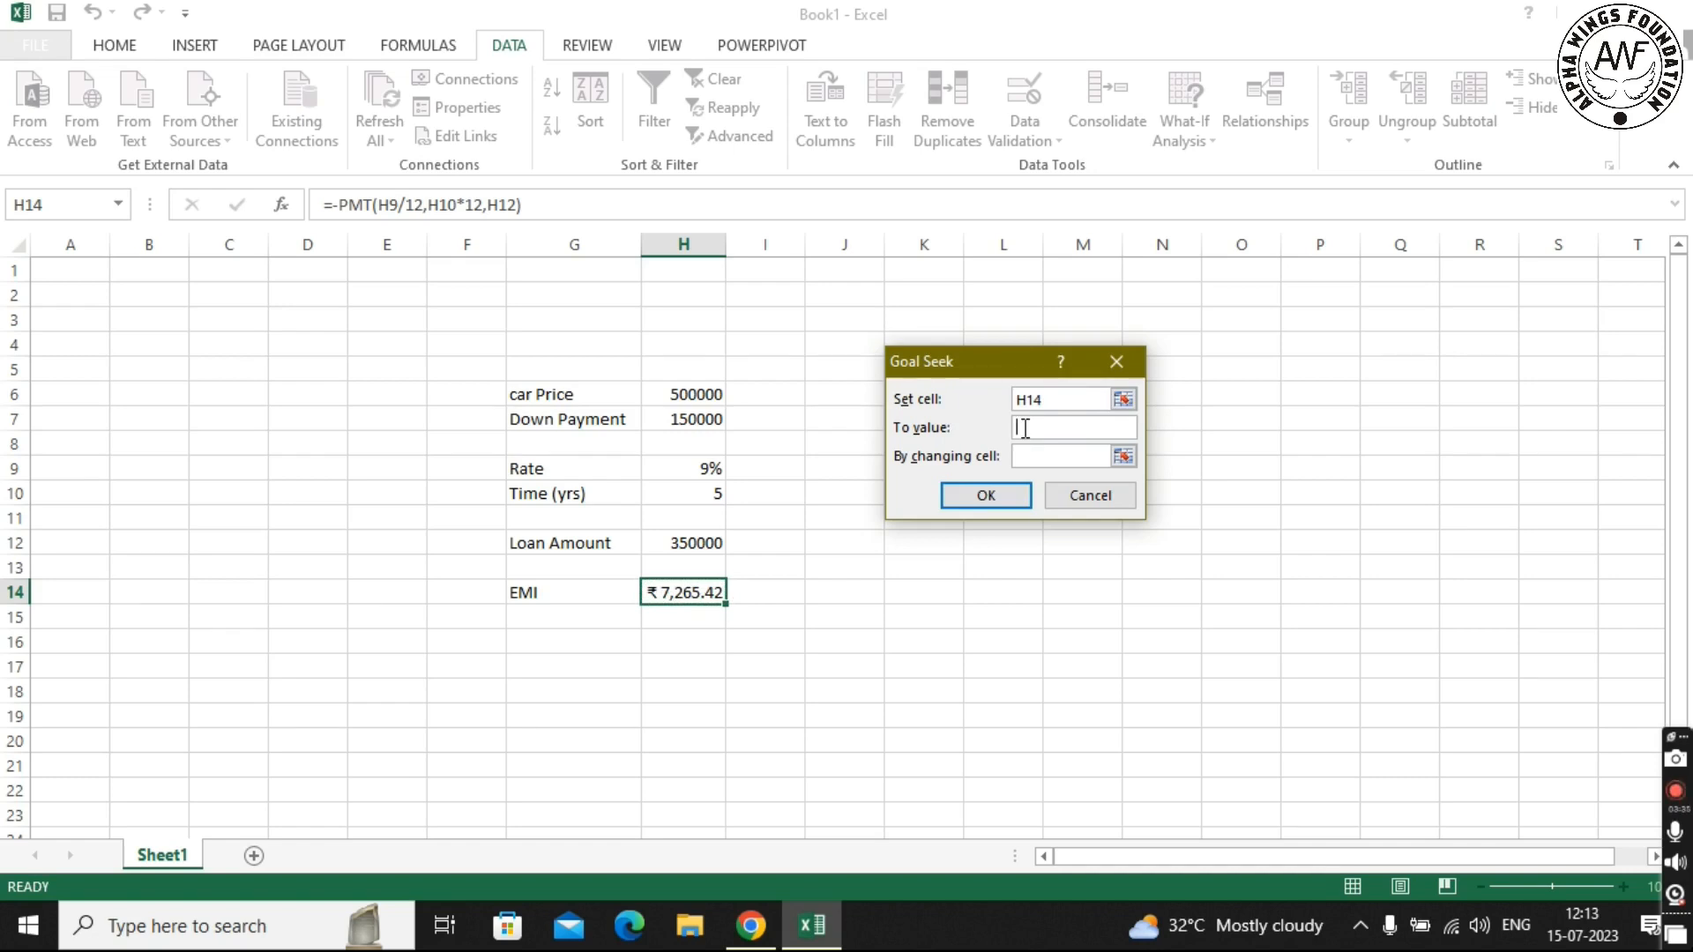
{"action": "type", "text": "7000"}
{"action": "left_click", "coordinate": [1067, 456]}
{"action": "left_click", "coordinate": [685, 421]}
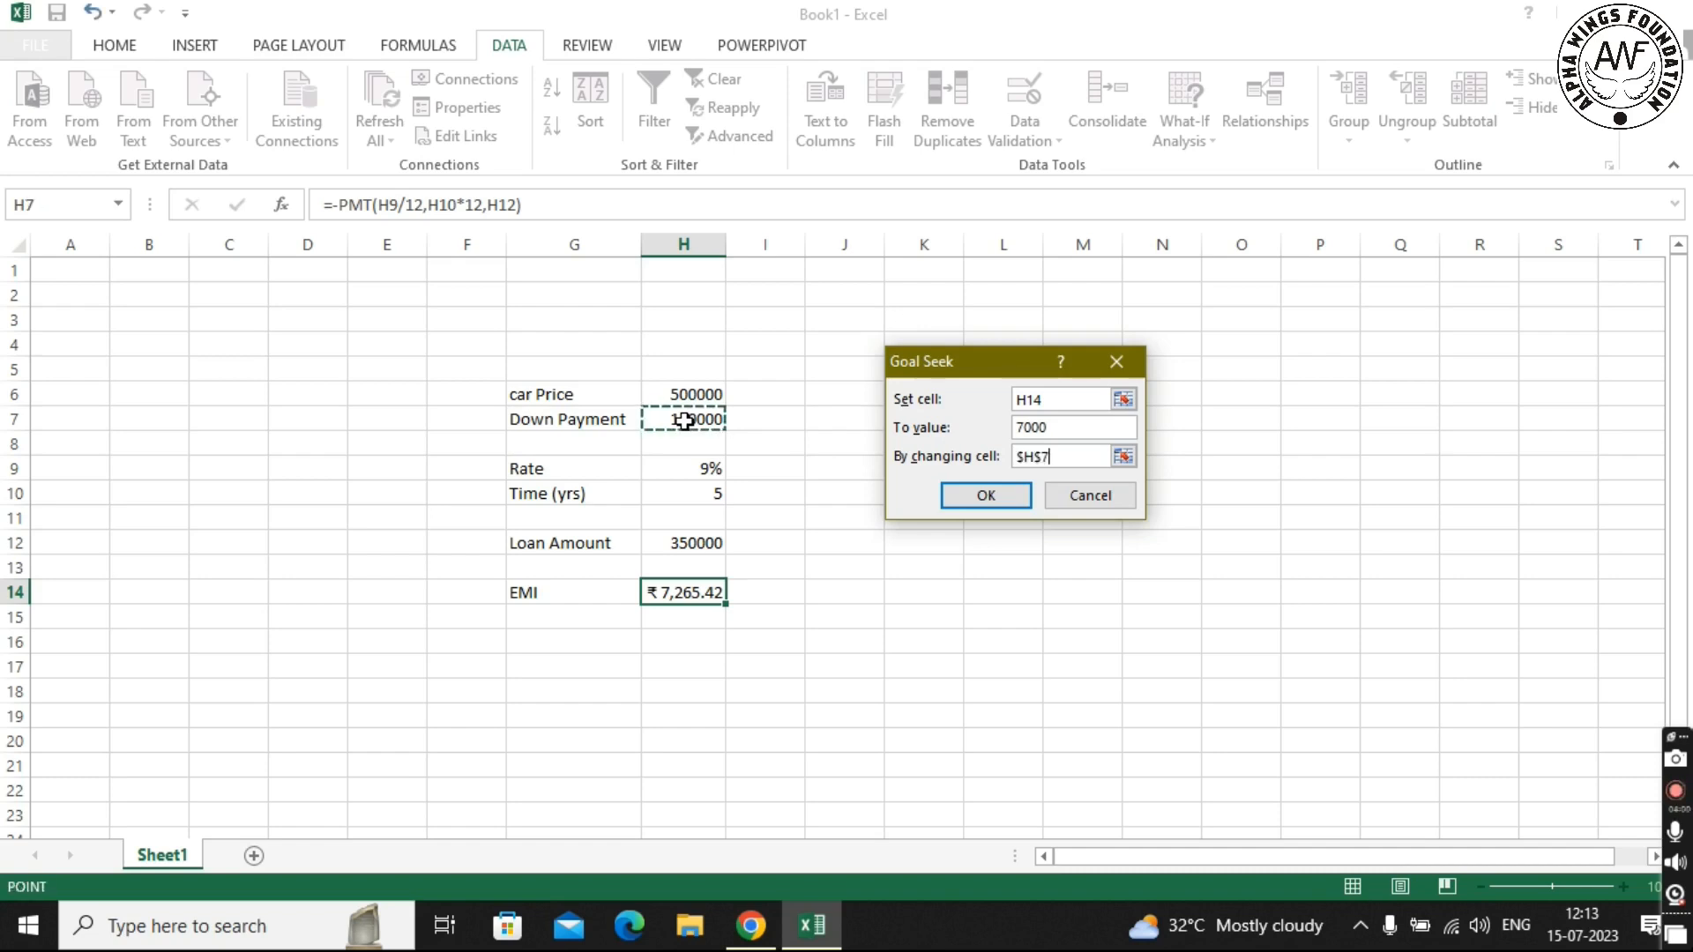
{"action": "left_click", "coordinate": [988, 498]}
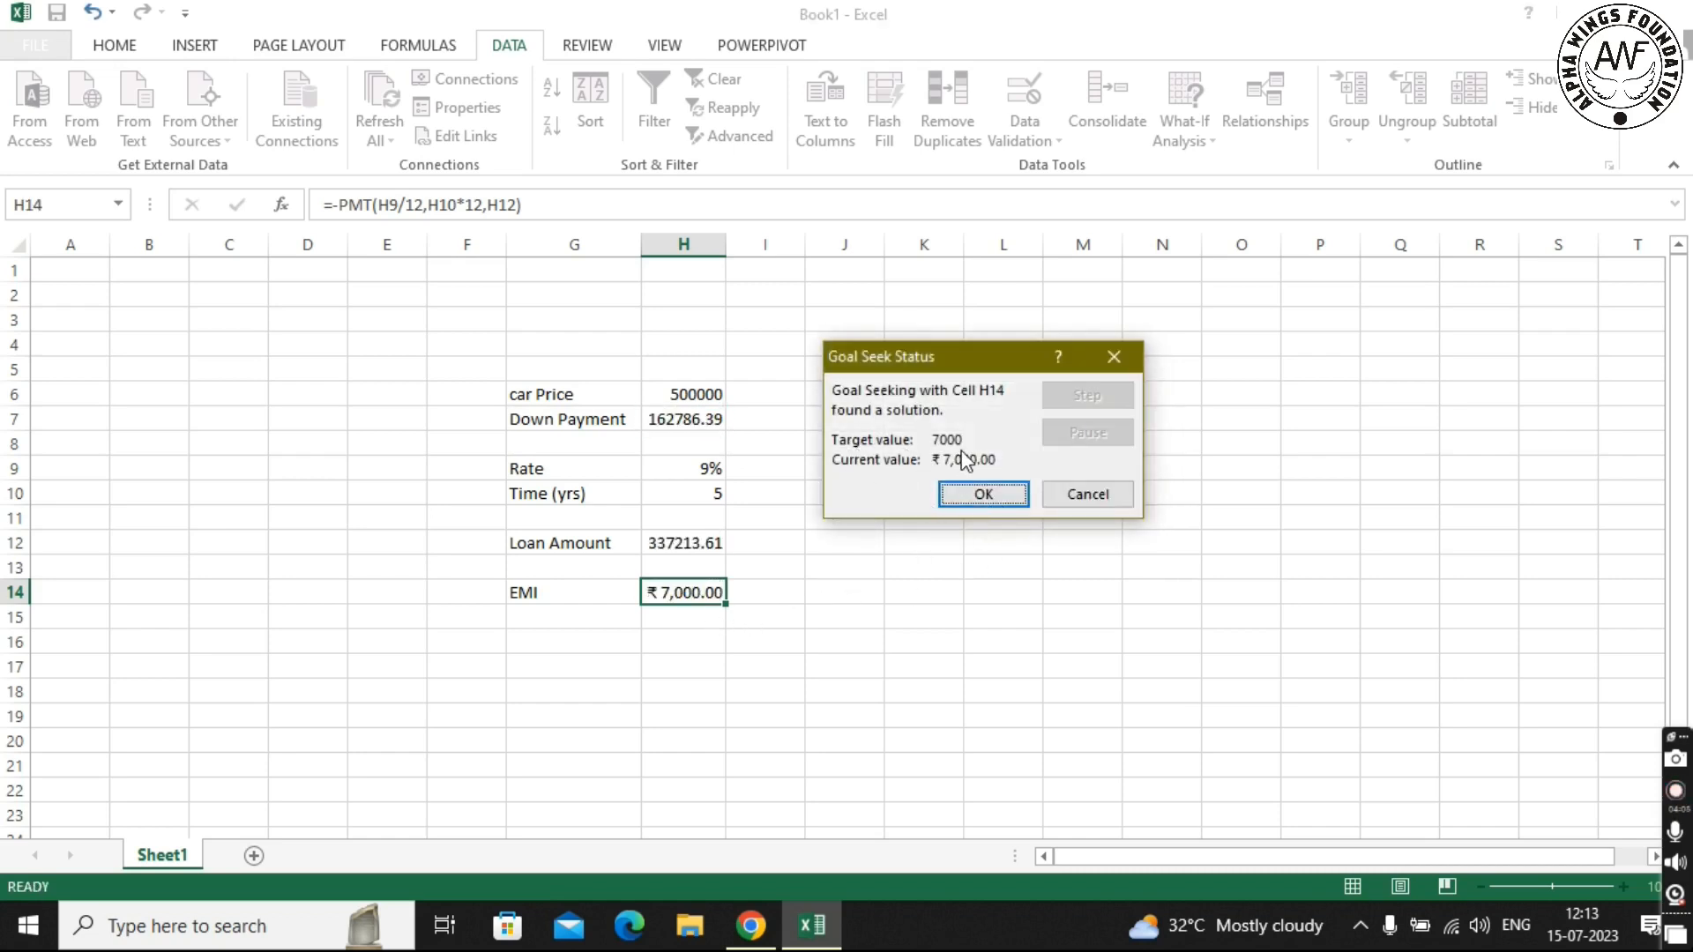
{"action": "left_click", "coordinate": [983, 495]}
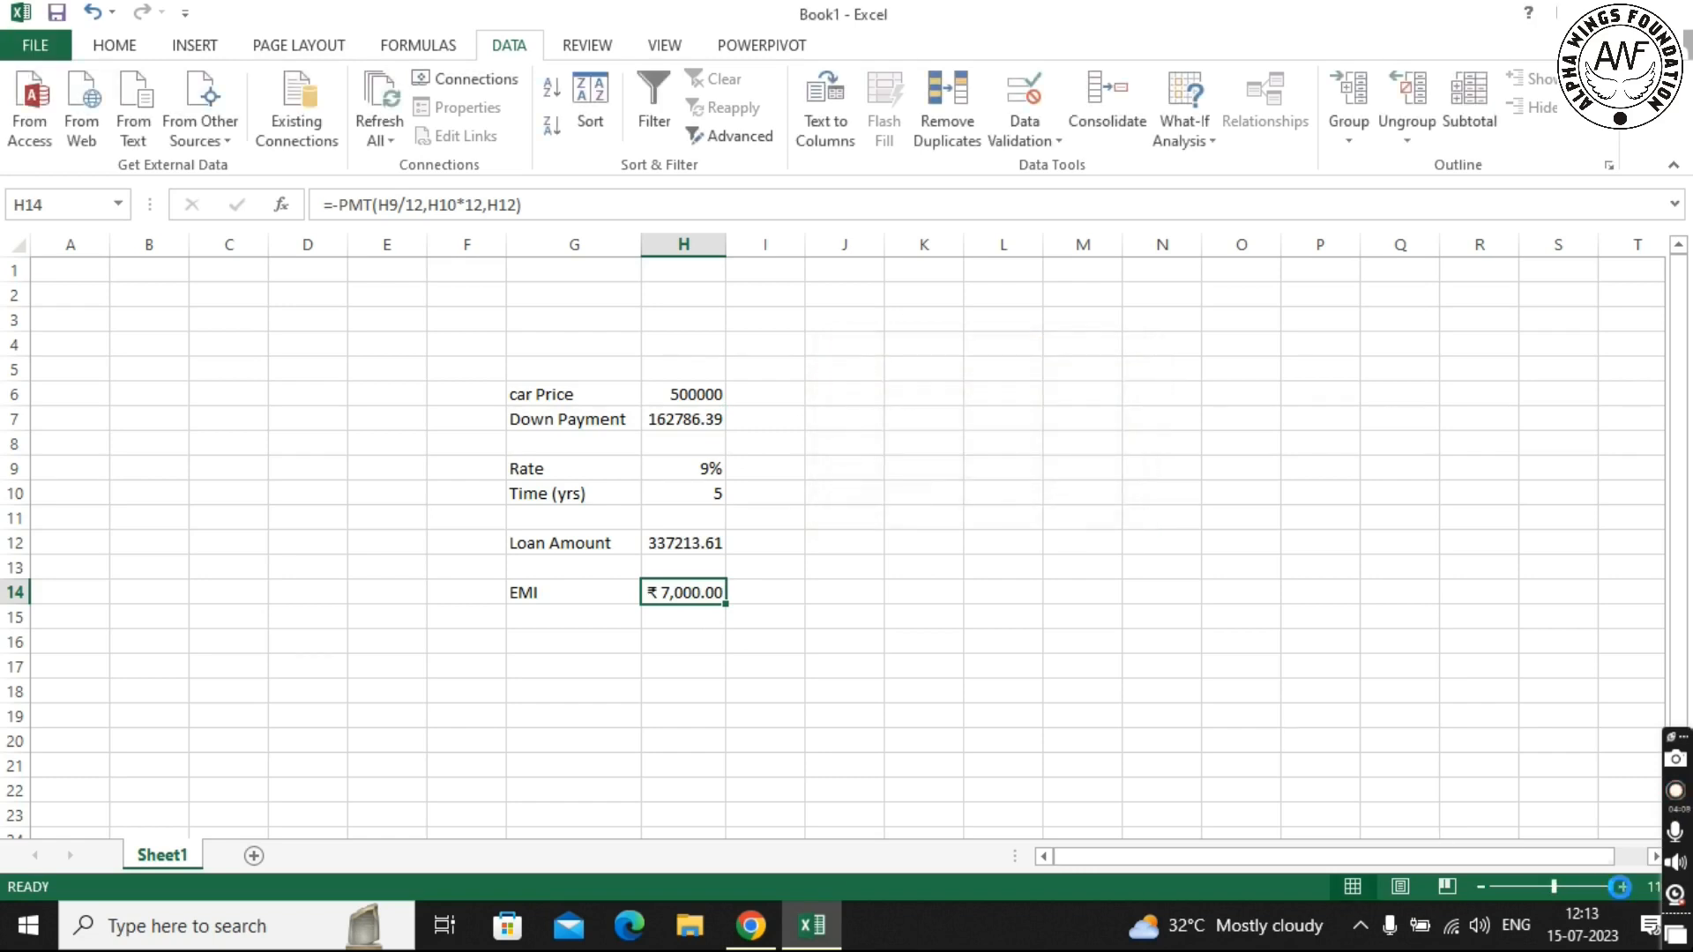
Auto-fit the width of column H to its contents and review the down payment in H7 and the EMI in H14
{"action": "left_click", "coordinate": [1623, 887]}
{"action": "left_click", "coordinate": [1623, 887]}
{"action": "left_click", "coordinate": [1622, 887]}
{"action": "left_click", "coordinate": [1623, 887]}
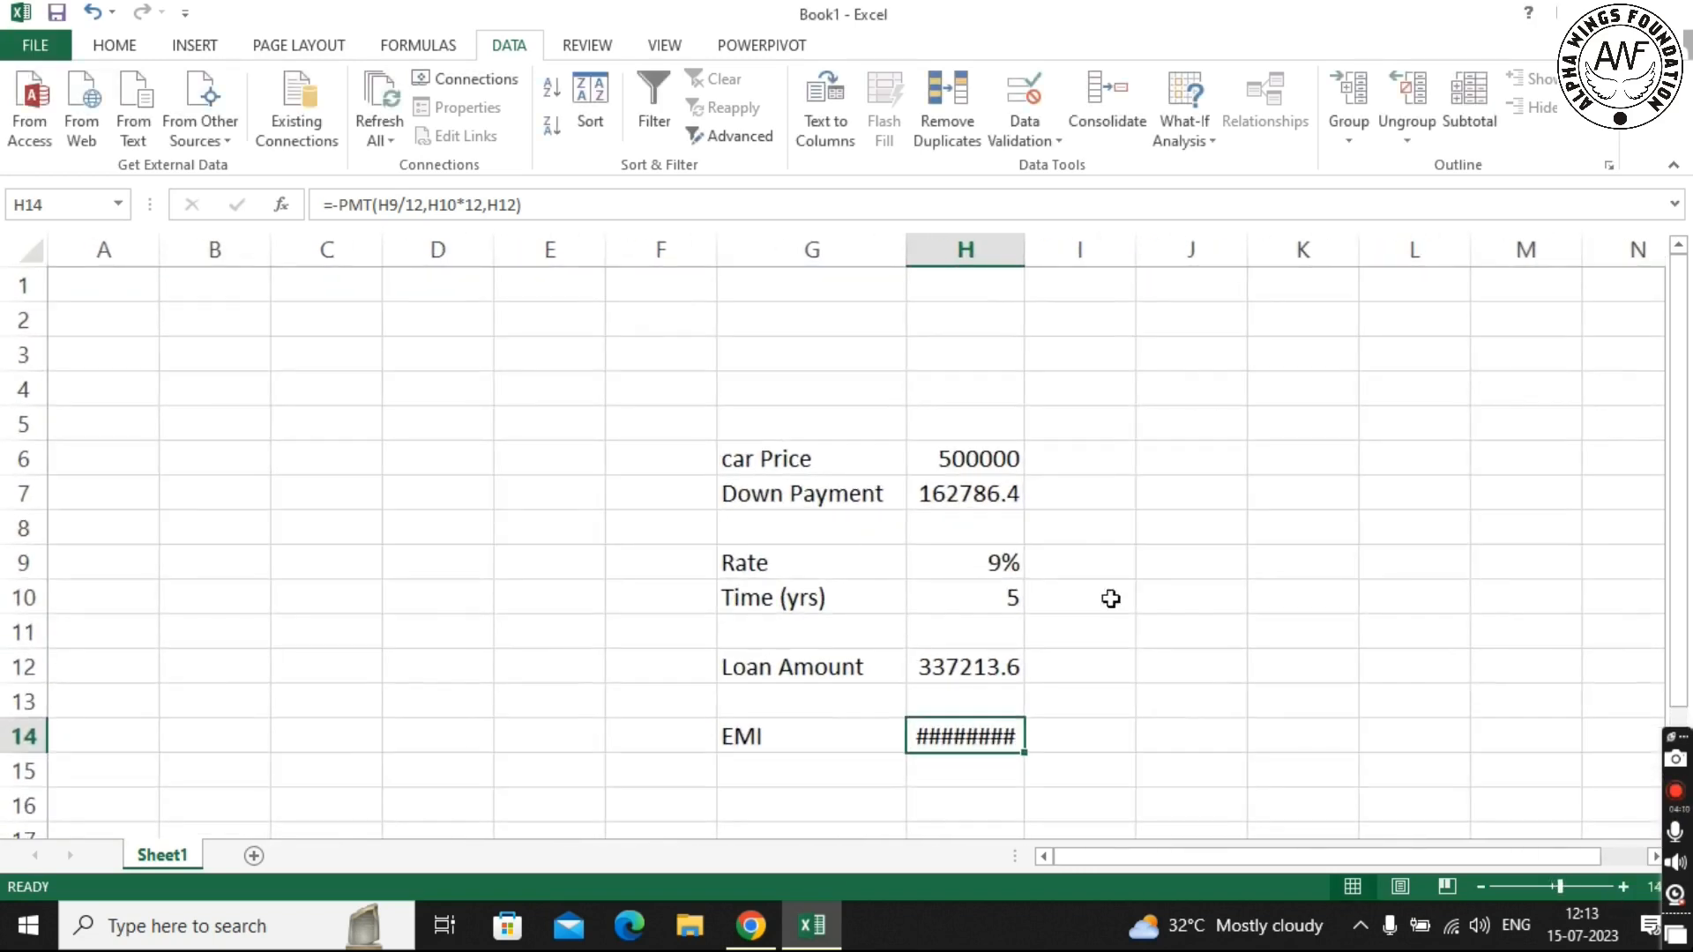
{"action": "double_click", "coordinate": [1025, 249]}
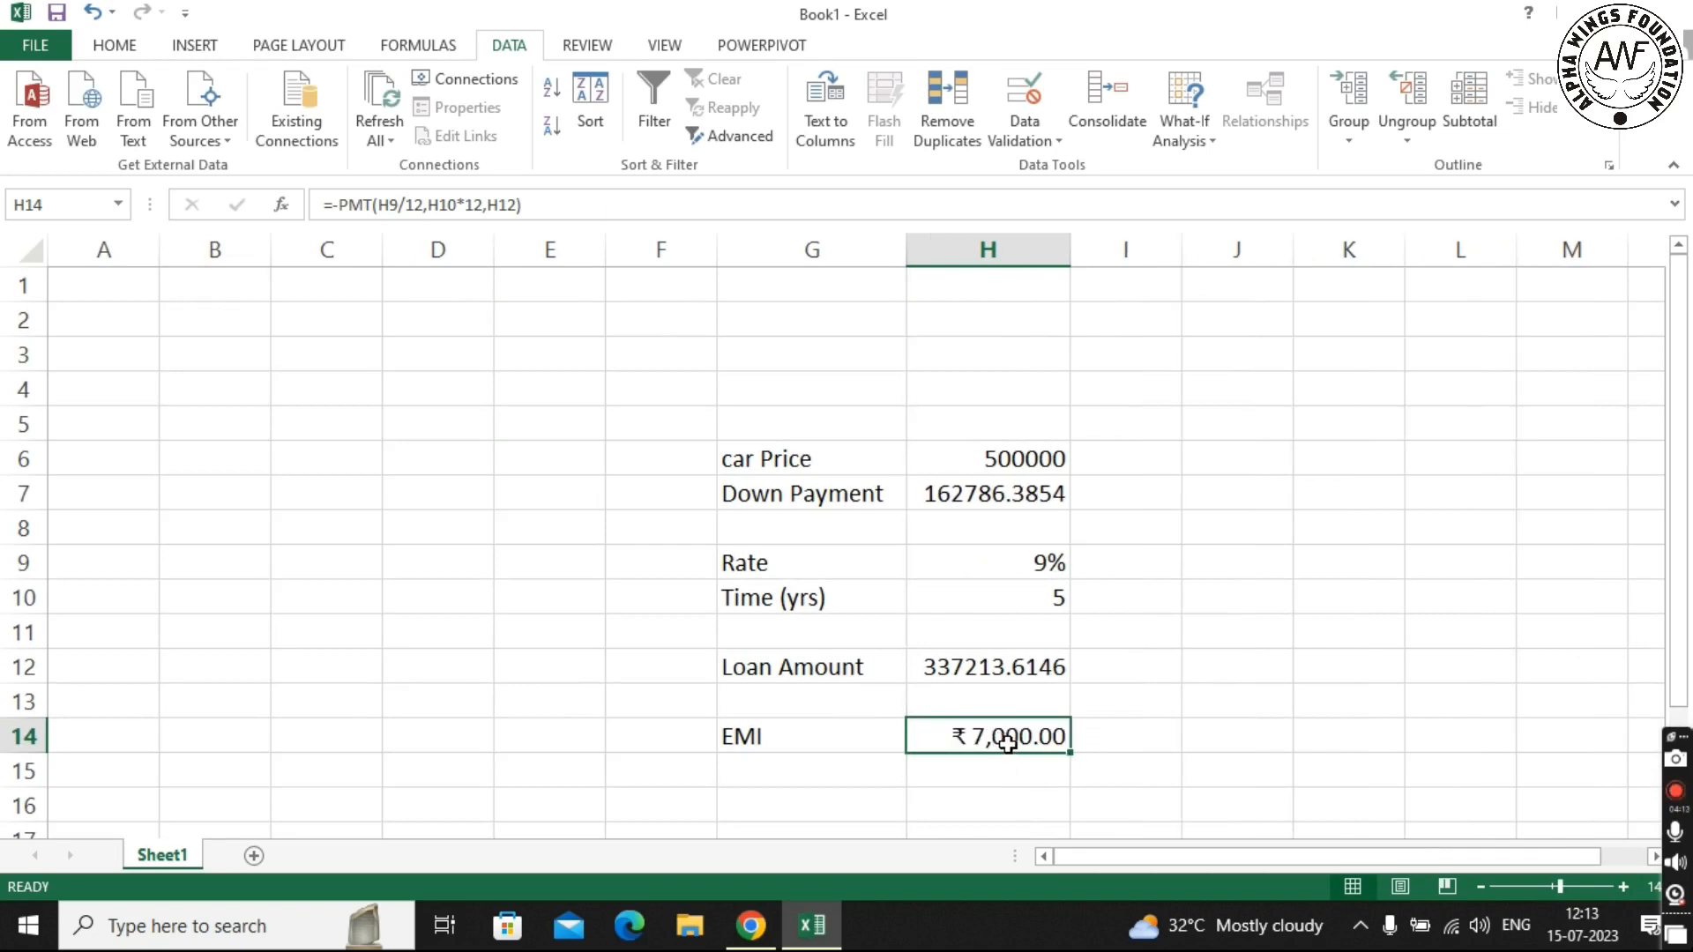
{"action": "left_click", "coordinate": [940, 496]}
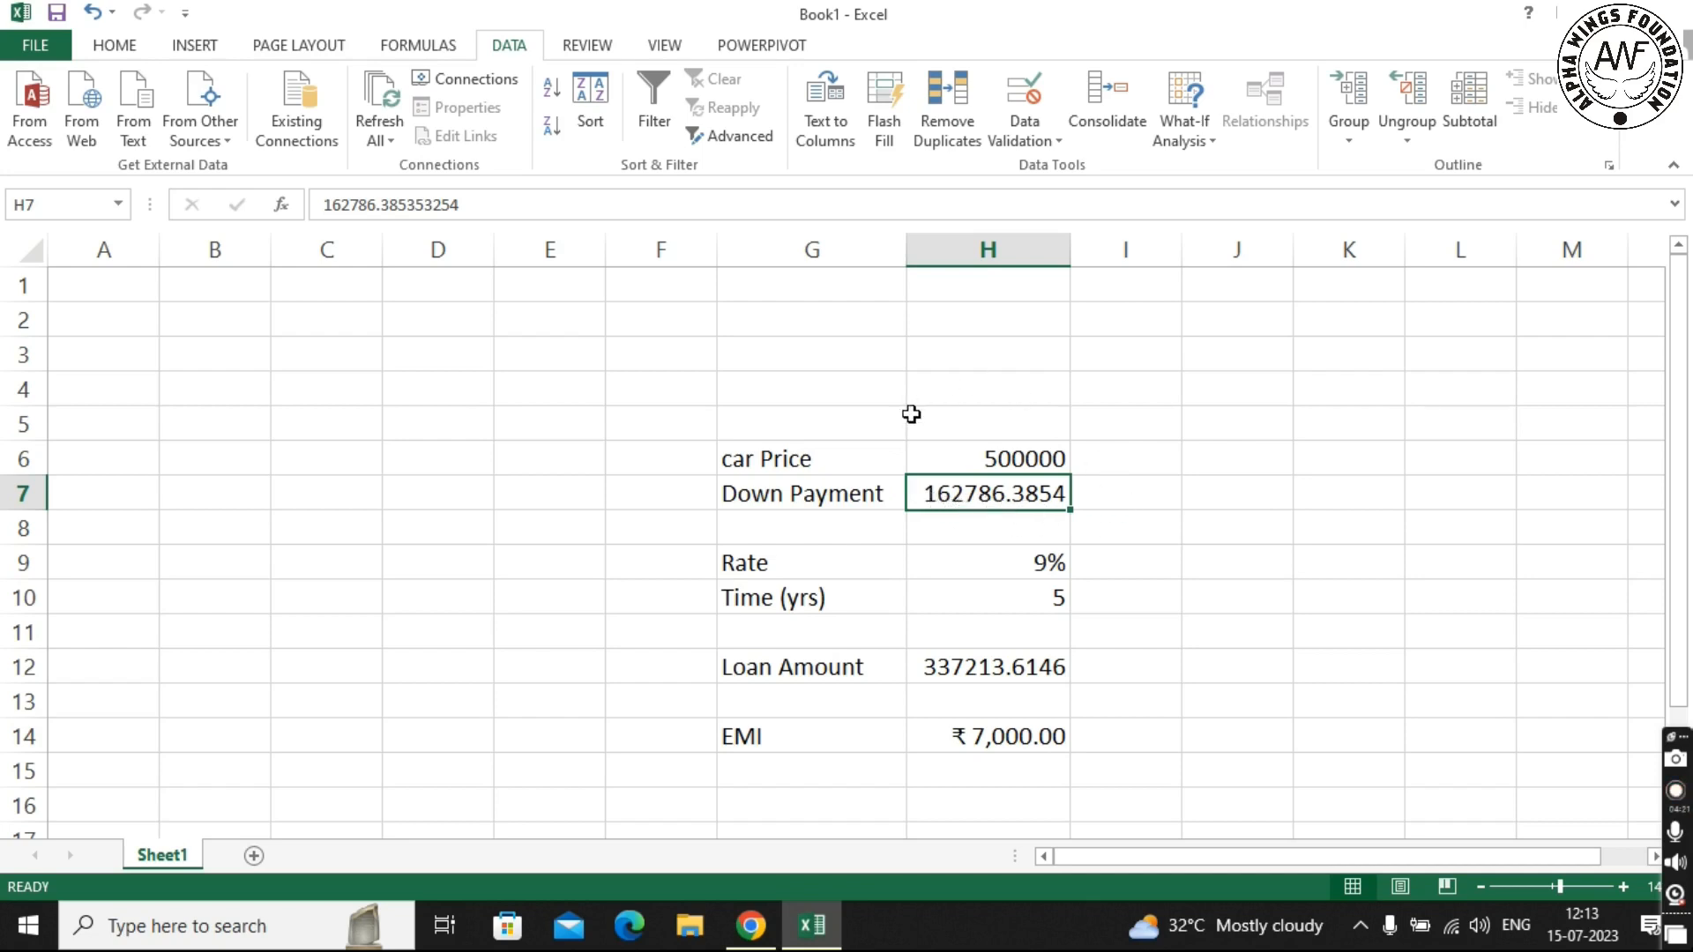
{"action": "left_click", "coordinate": [983, 737]}
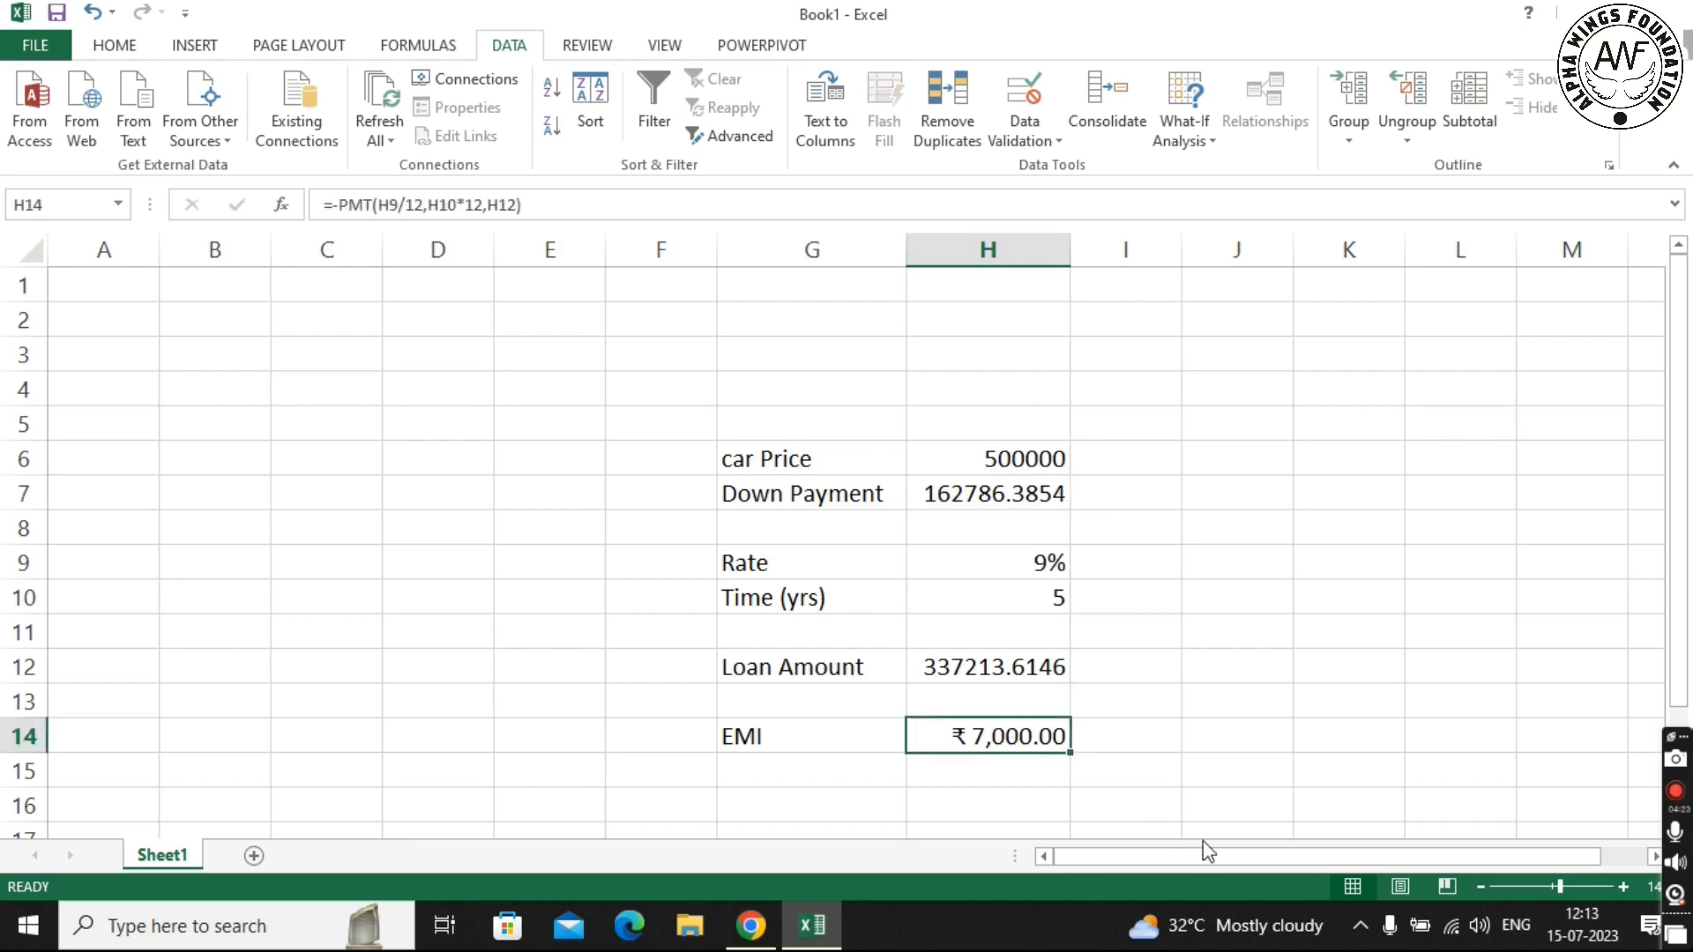